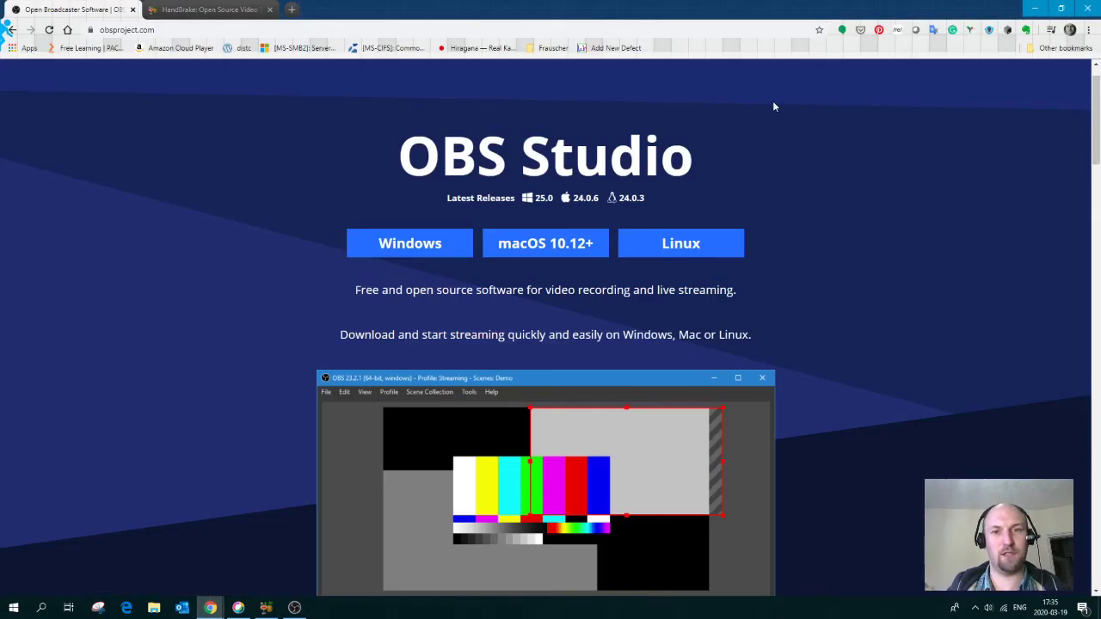
pyautogui.moveTo(1096, 161); pyautogui.dragTo(1097, 97)
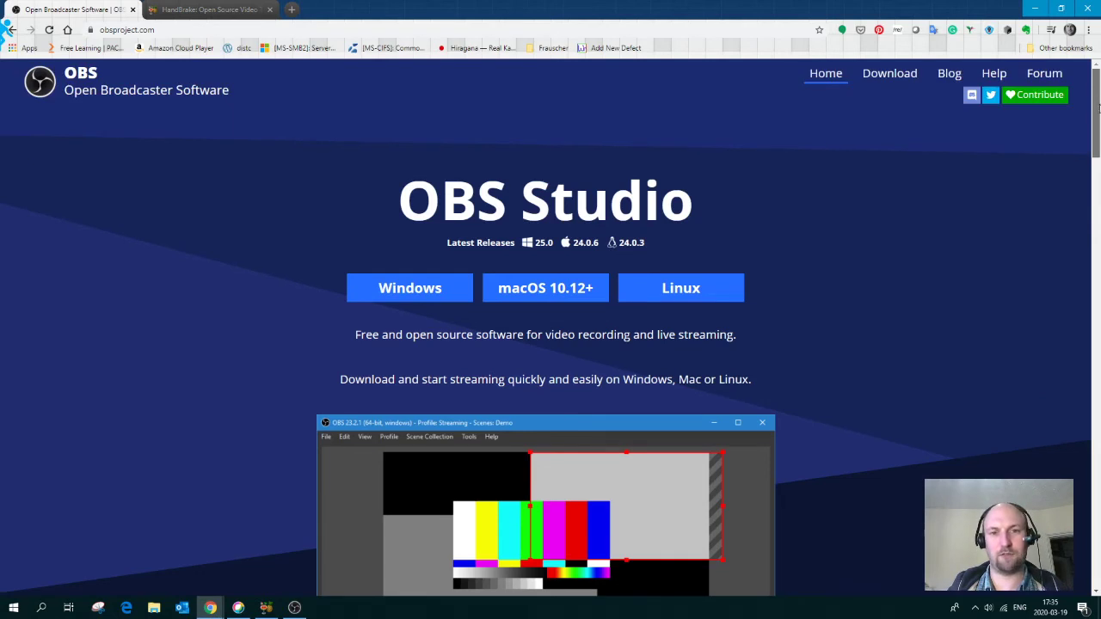
pyautogui.moveTo(1098, 106); pyautogui.dragTo(1097, 128)
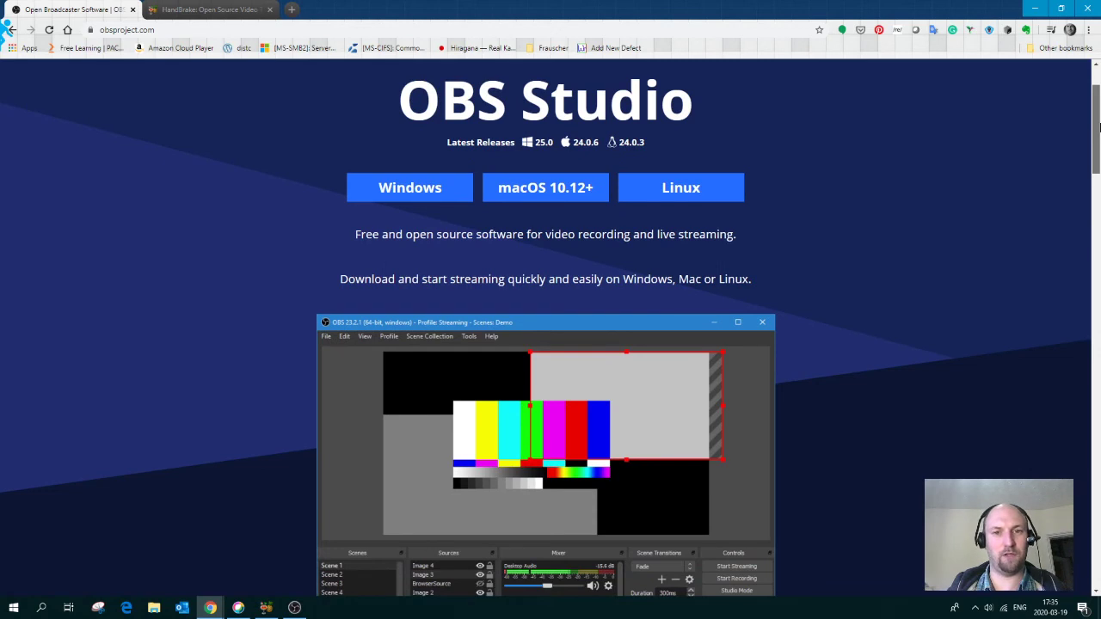
pyautogui.moveTo(1097, 127); pyautogui.dragTo(1077, 534)
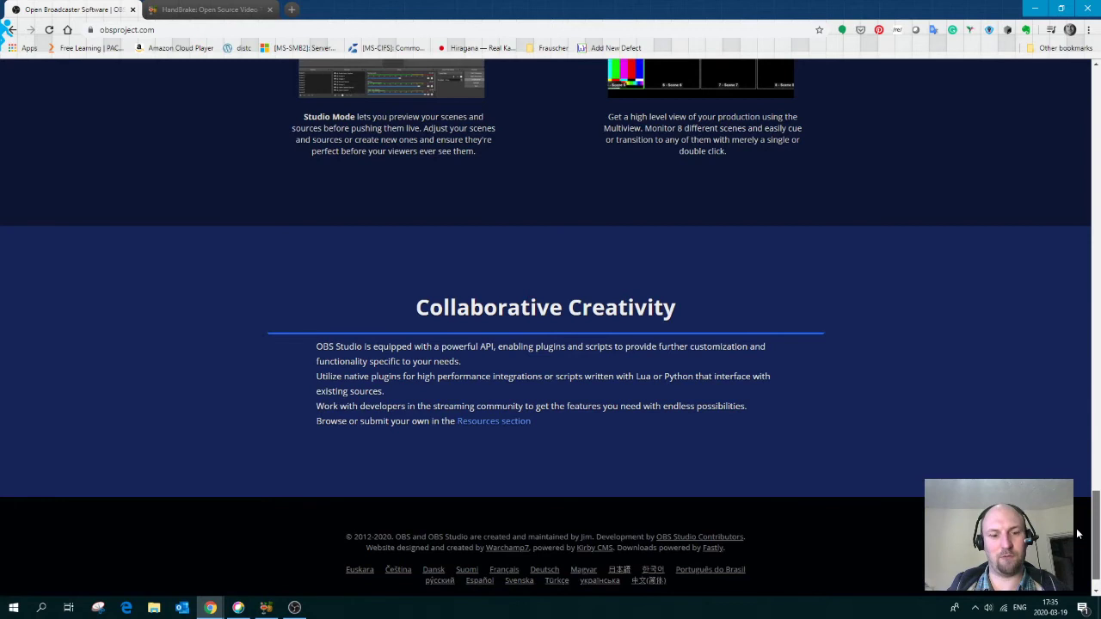
pyautogui.scroll(20, 1077, 534)
pyautogui.scroll(-10, 1066, 204)
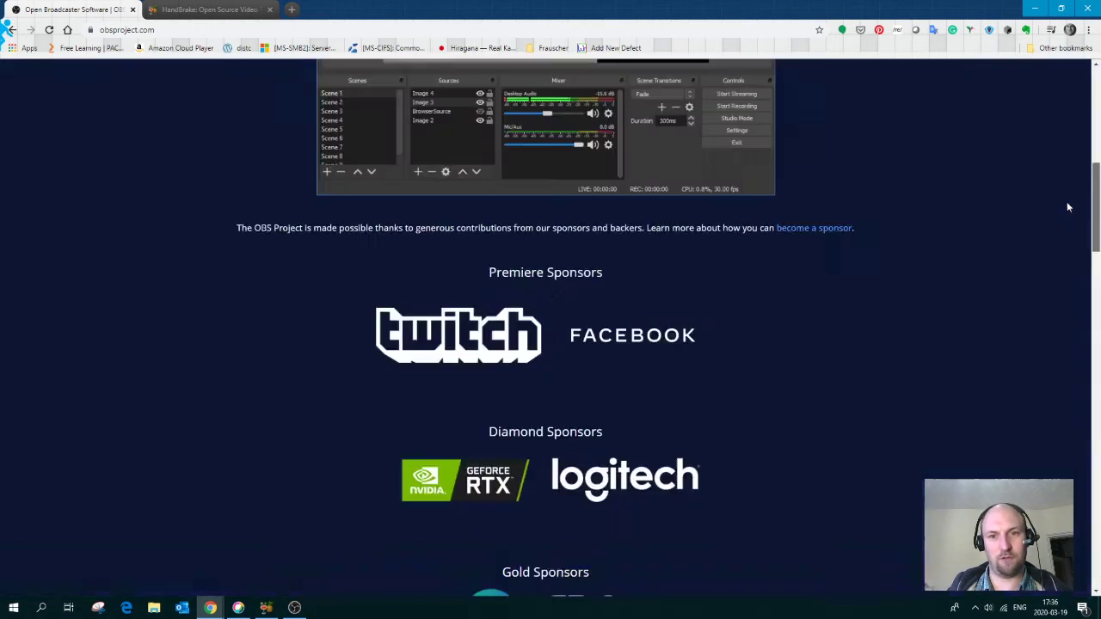
pyautogui.scroll(2, 1066, 309)
pyautogui.scroll(5, 1067, 311)
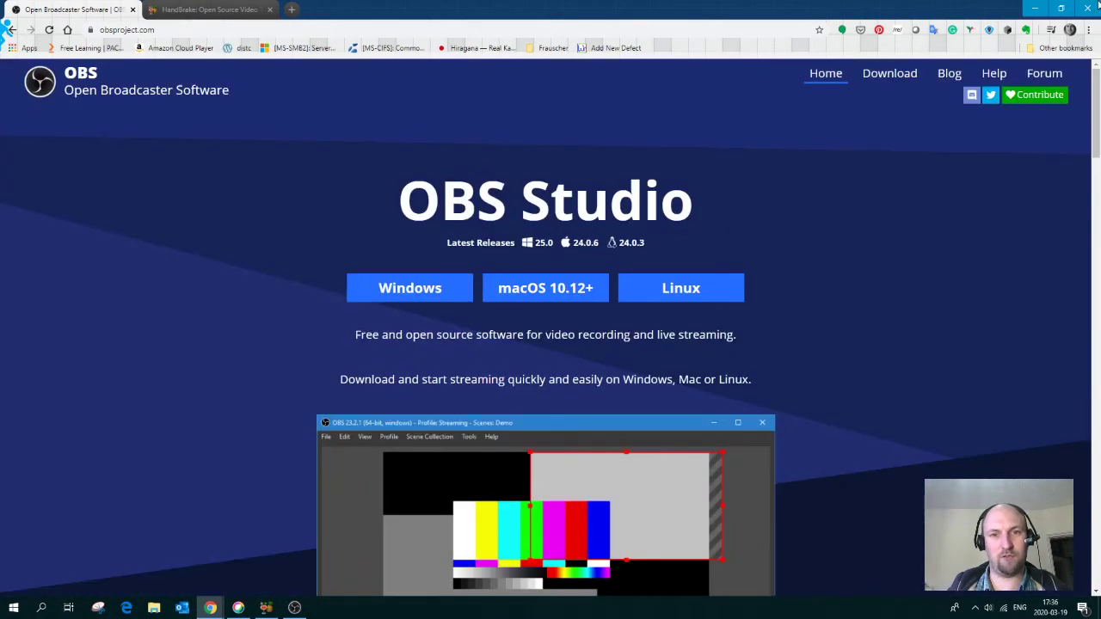
# - Switch Chrome to the HandBrake website tab showing the open source video transcoder homepage
pyautogui.click(204, 11)
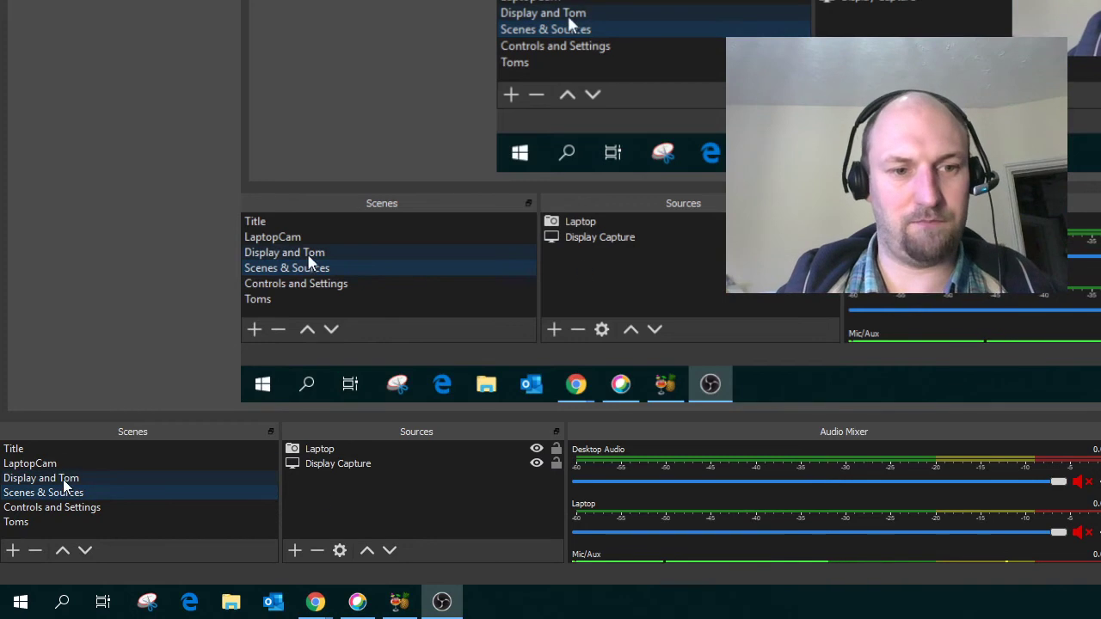
# - Bring up the context menu for the Scenes & Sources scene's sources list
pyautogui.rightClick(302, 521)
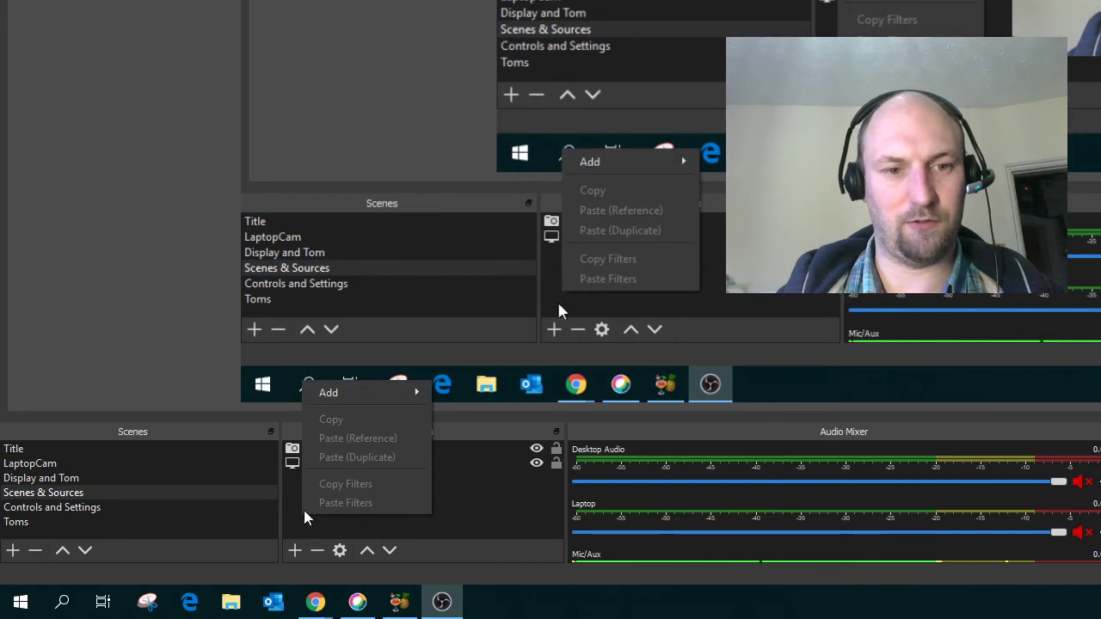
pyautogui.click(284, 560)
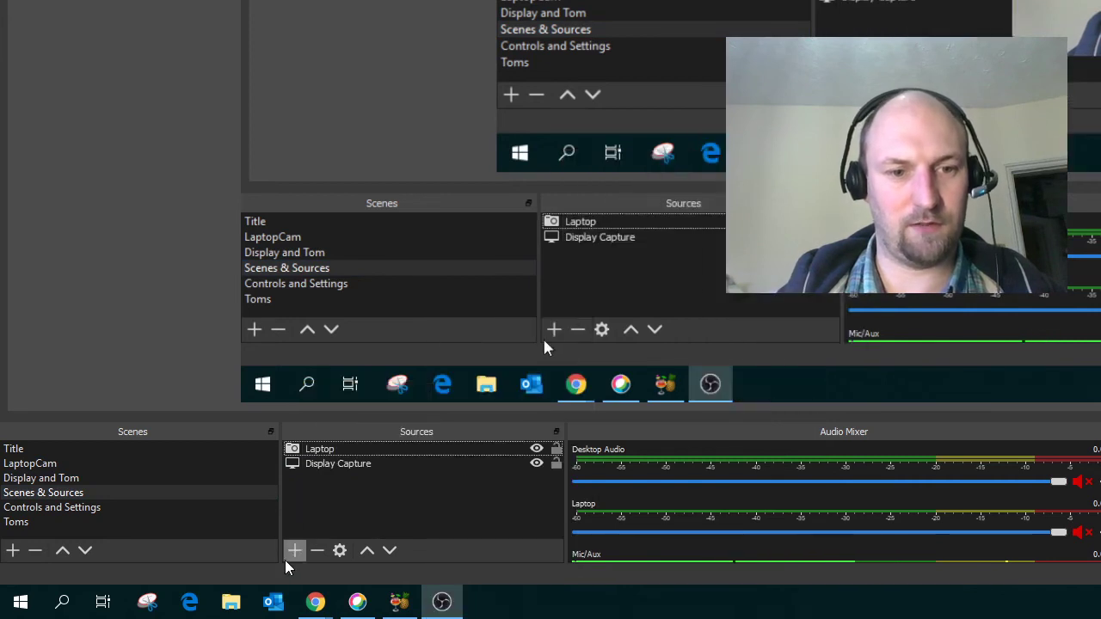
pyautogui.click(293, 555)
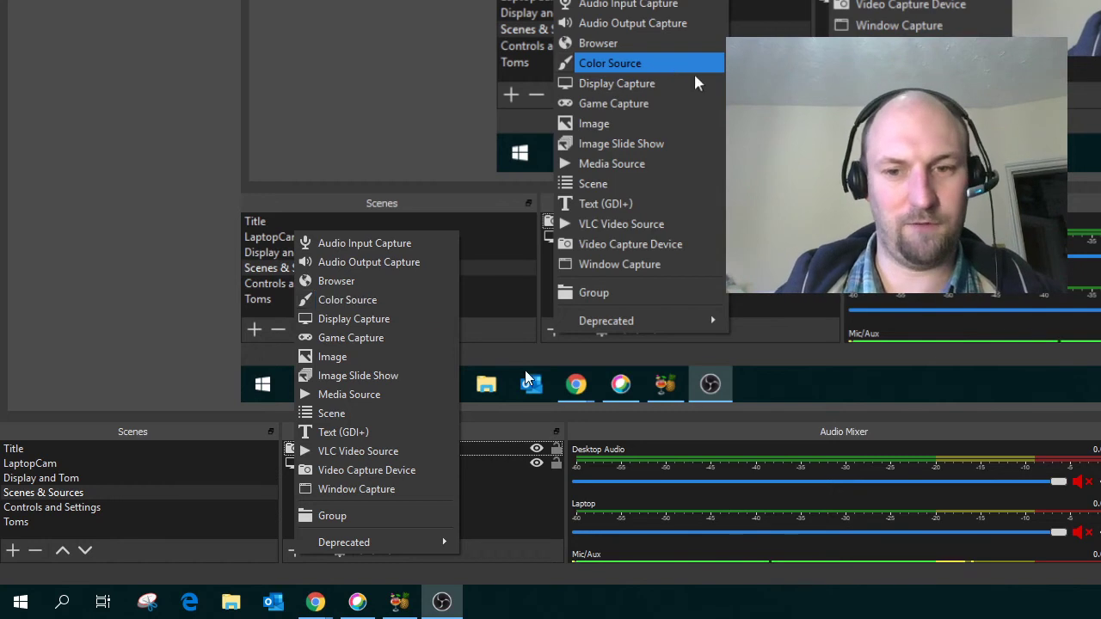
pyautogui.press('Escape')
pyautogui.scroll(-1, 834, 498)
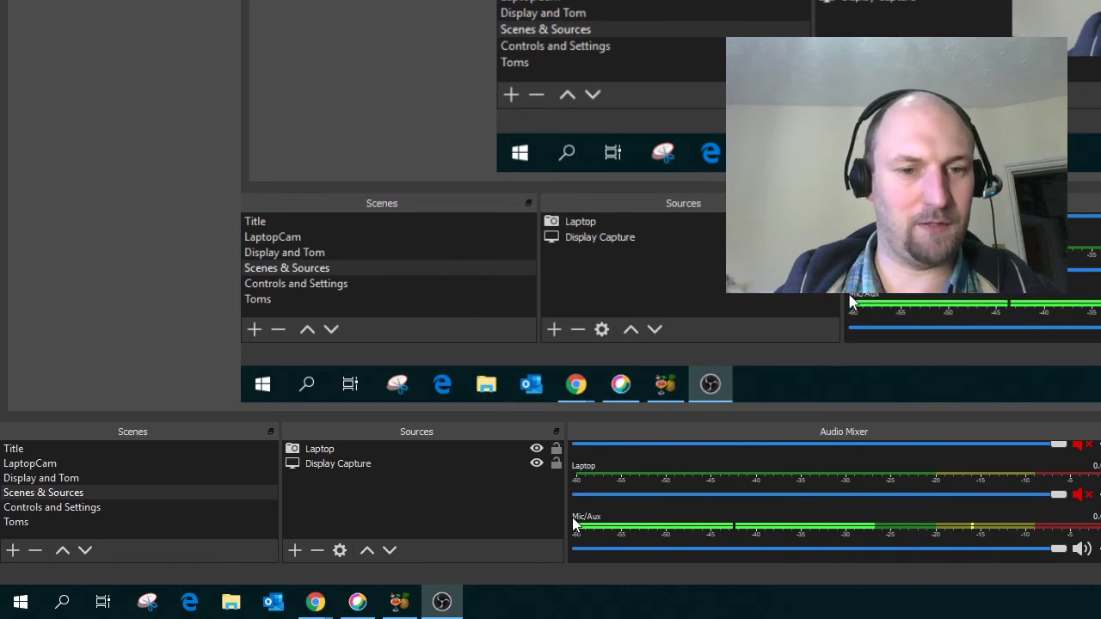
pyautogui.click(296, 554)
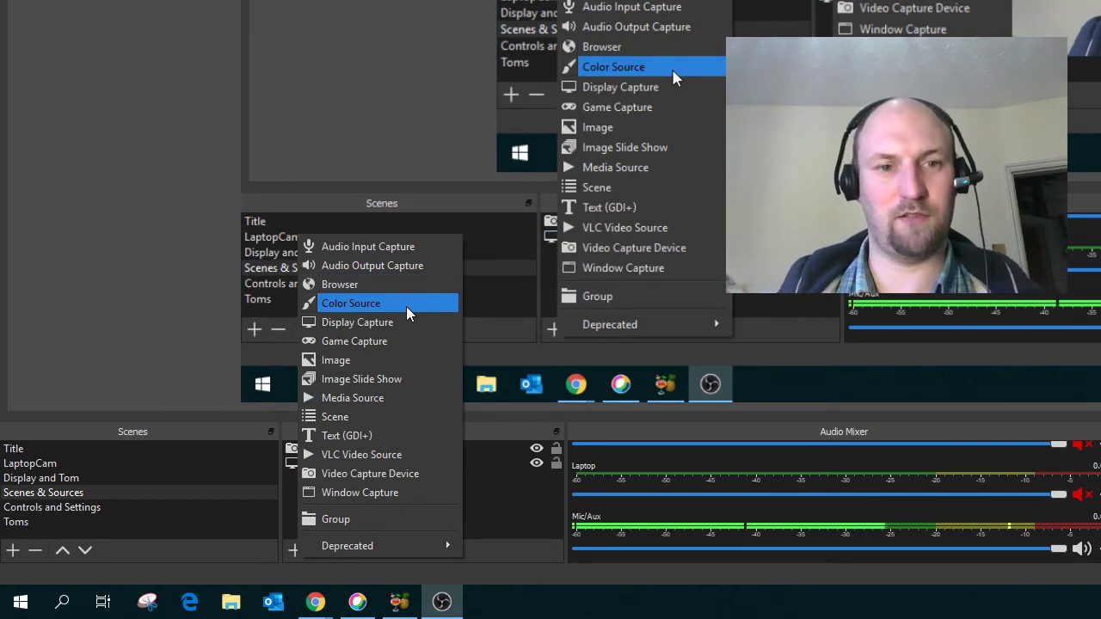
pyautogui.click(406, 306)
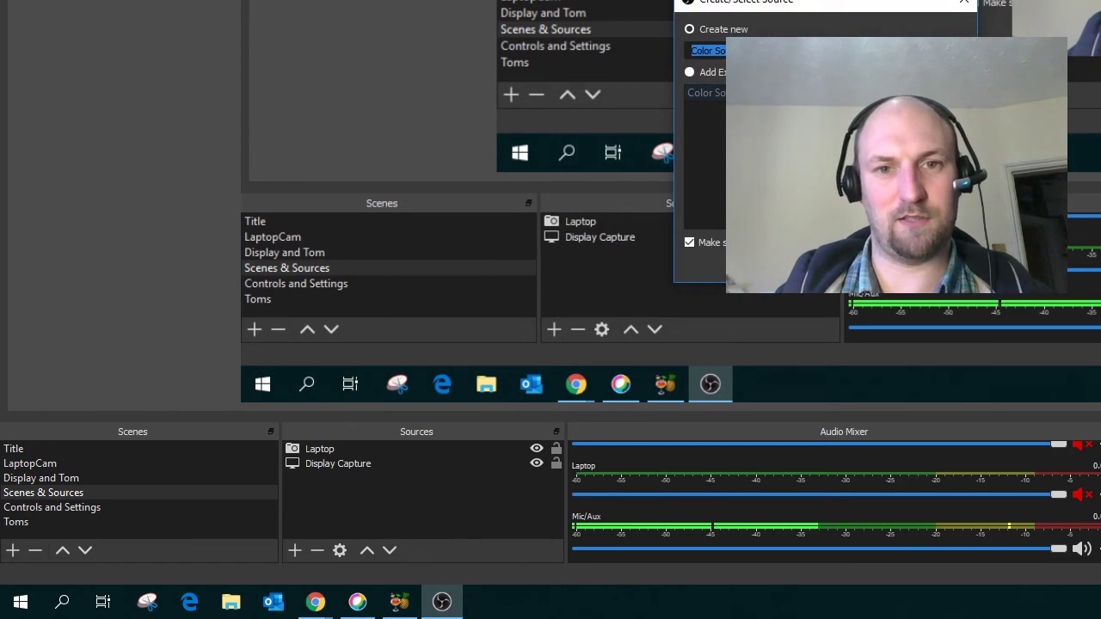
pyautogui.press('Escape')
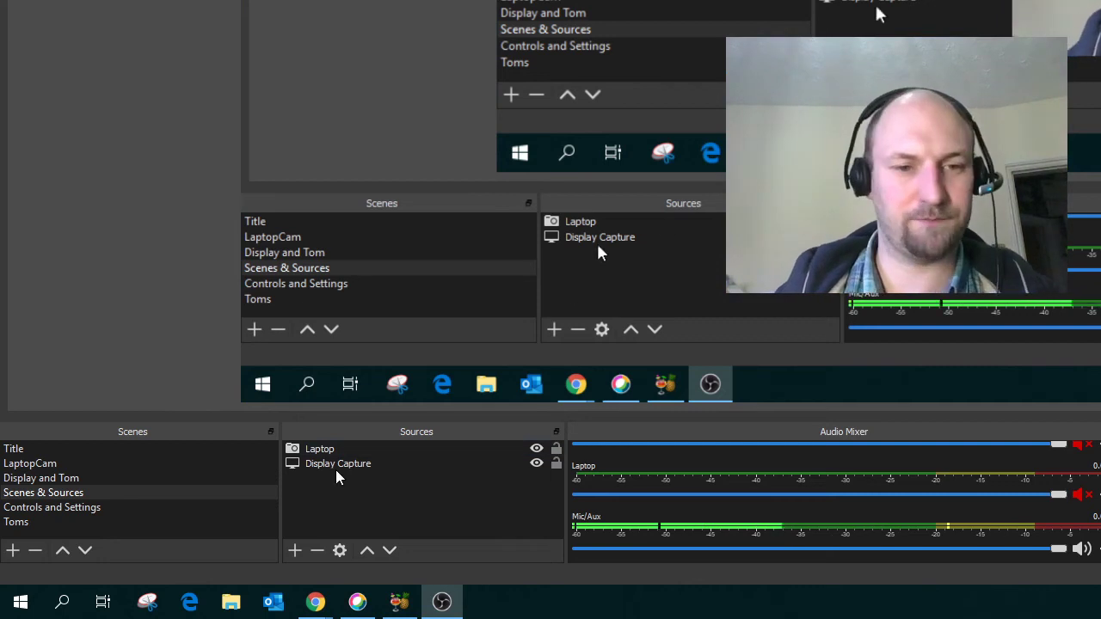
pyautogui.click(295, 550)
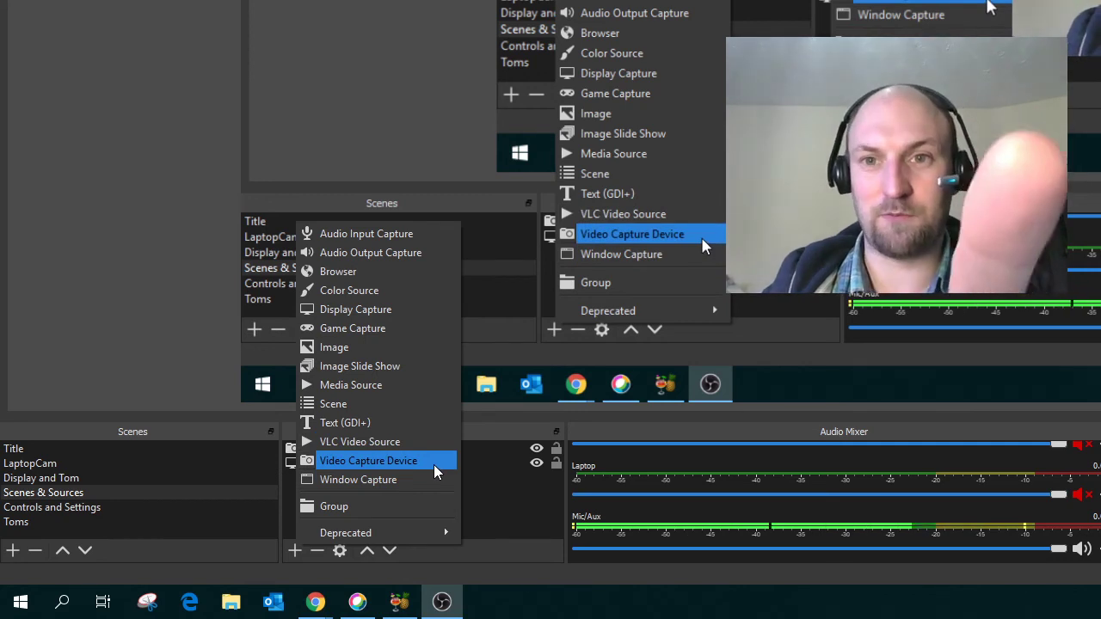
# - Add a Video Capture Device source using the HP HD Camera, cancelling its properties window
pyautogui.click(433, 465)
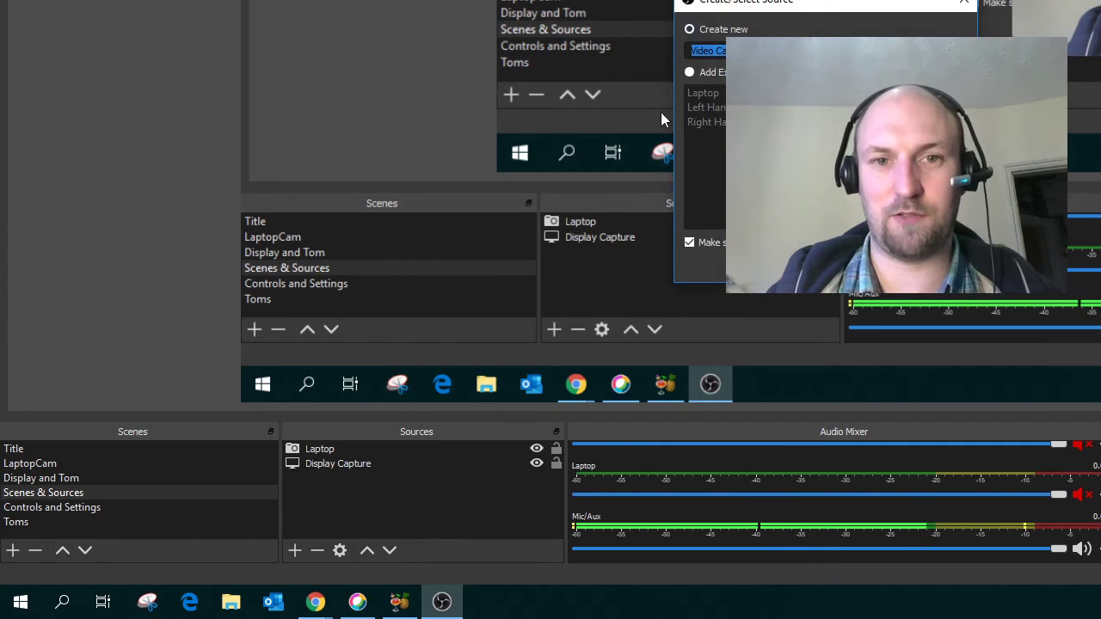
pyautogui.moveTo(720, 10); pyautogui.dragTo(459, 126)
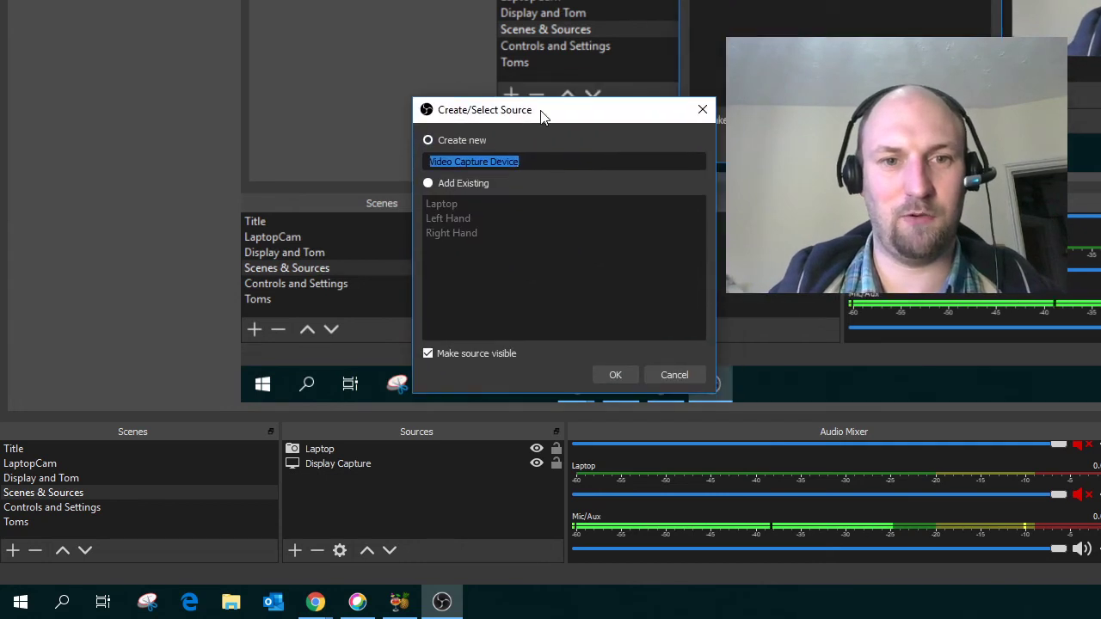
pyautogui.moveTo(542, 115); pyautogui.dragTo(454, 113)
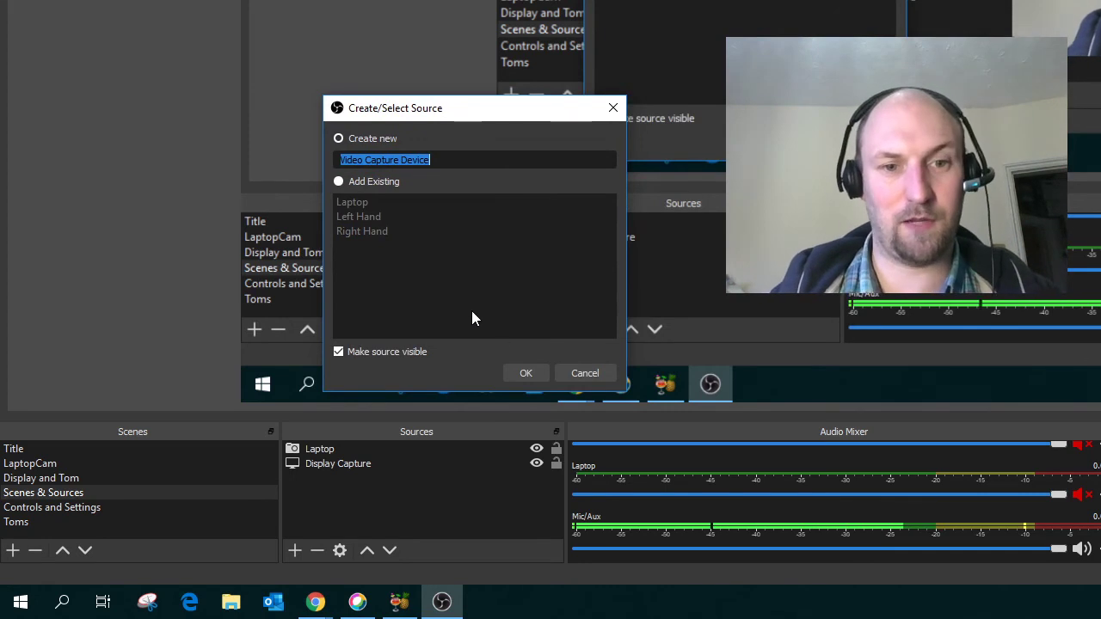
pyautogui.click(539, 375)
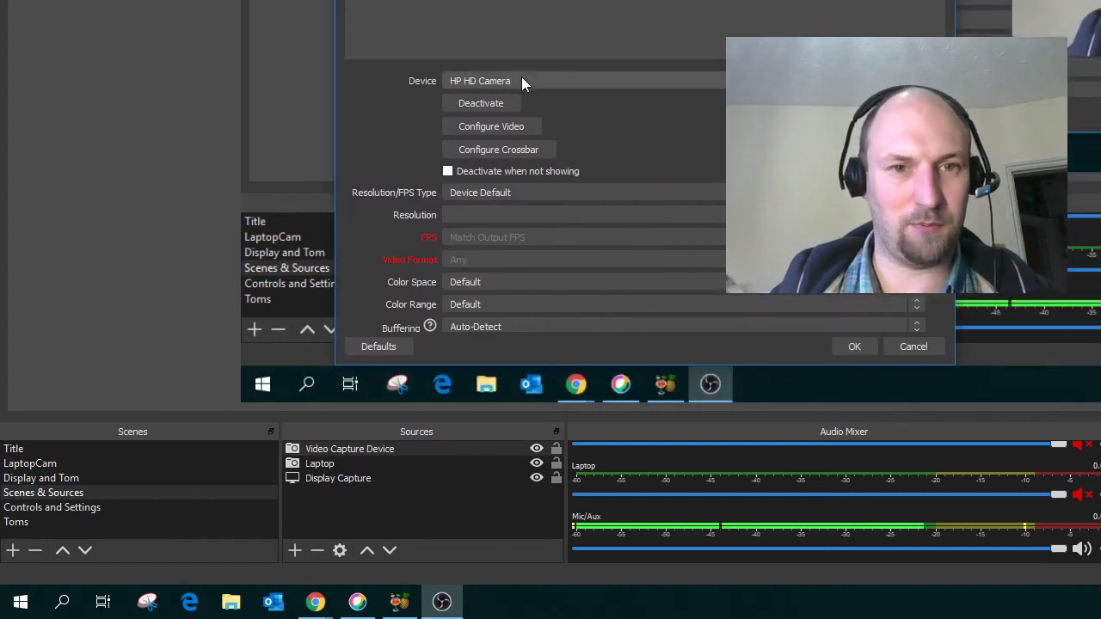
pyautogui.click(521, 78)
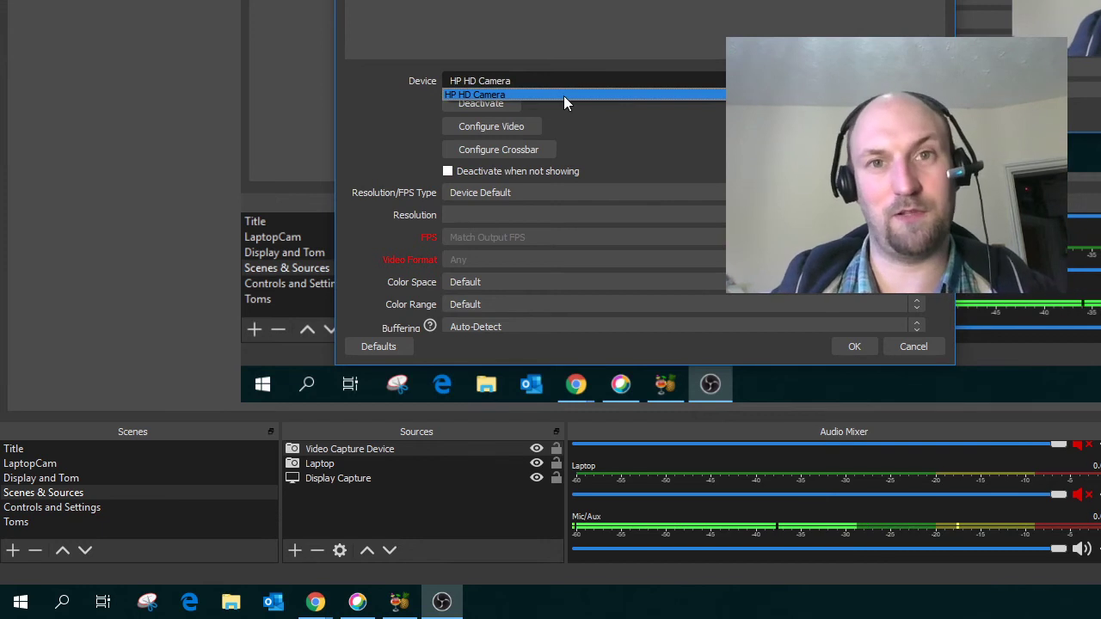
pyautogui.click(558, 96)
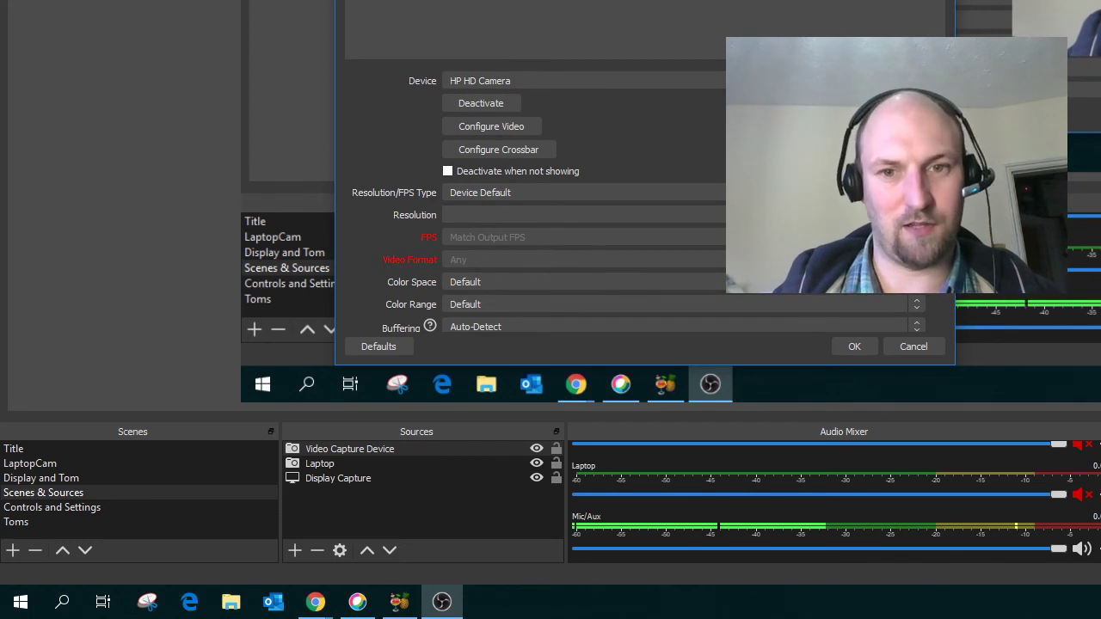
pyautogui.scroll(-1, 693, 246)
pyautogui.scroll(-2, 924, 291)
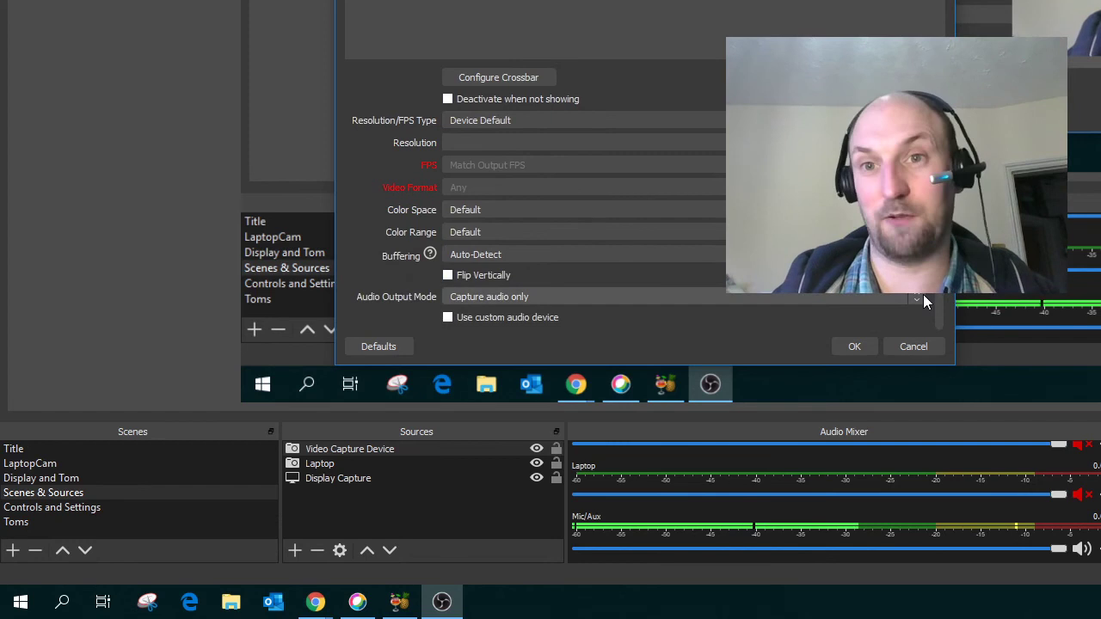
pyautogui.click(914, 348)
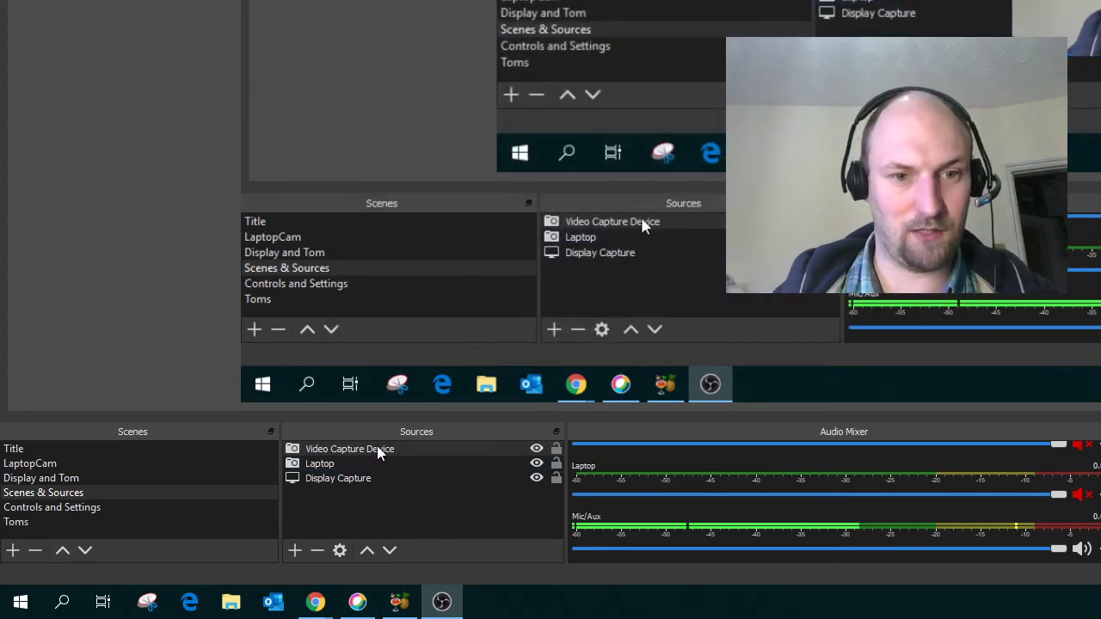
# - Remove the Video Capture Device source from Scenes & Sources and reopen the source-type list
pyautogui.click(381, 469)
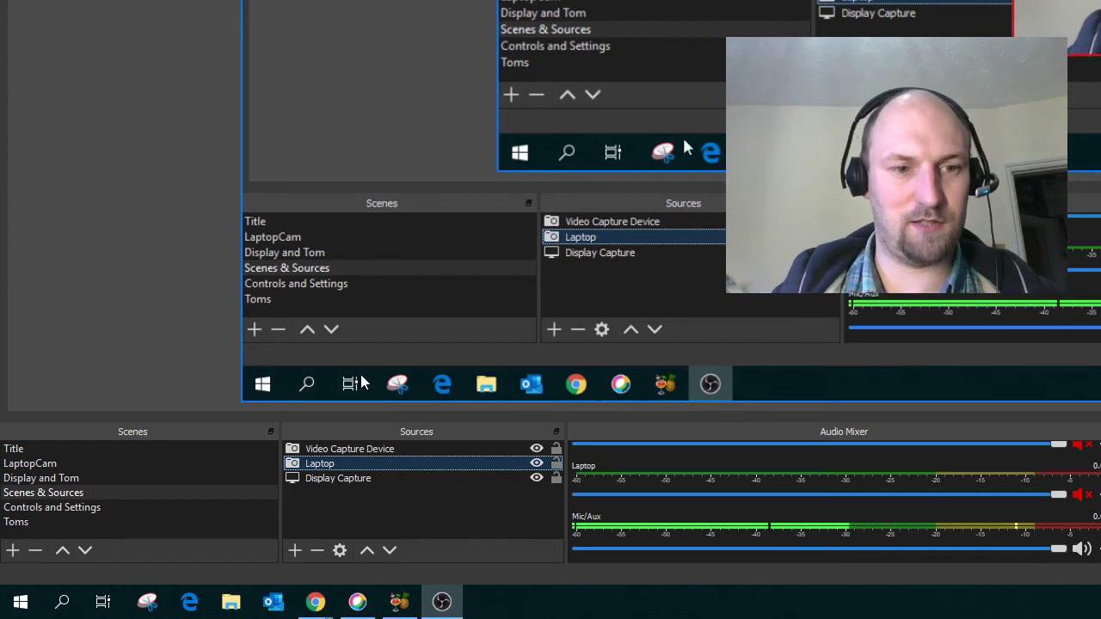
pyautogui.click(74, 494)
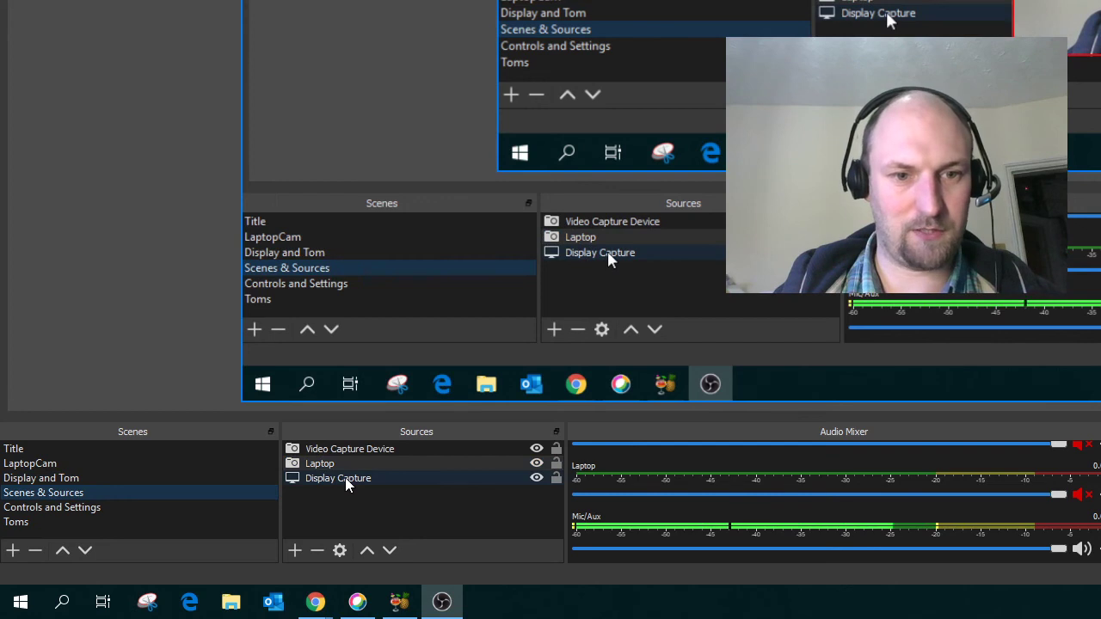
pyautogui.click(357, 455)
pyautogui.rightClick(361, 452)
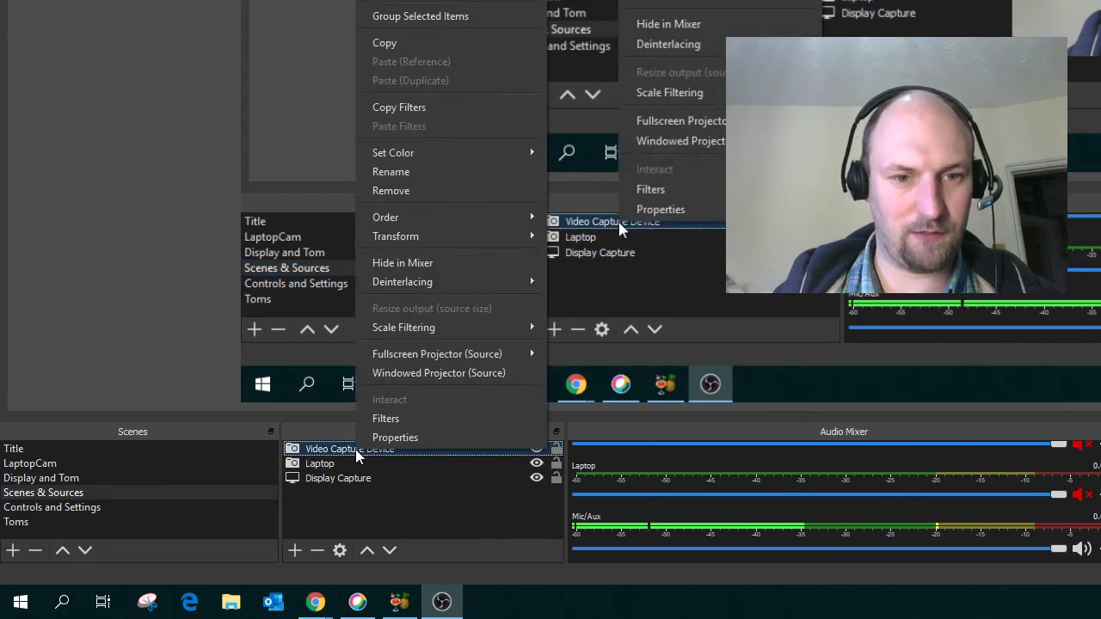
pyautogui.click(416, 186)
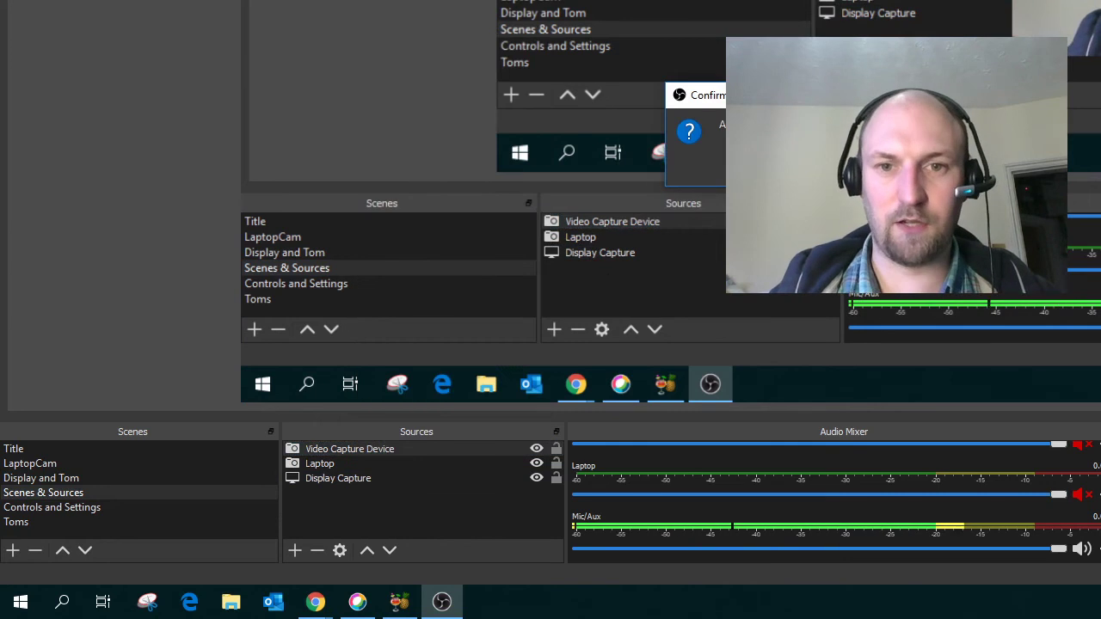
pyautogui.press('Return')
pyautogui.click(294, 550)
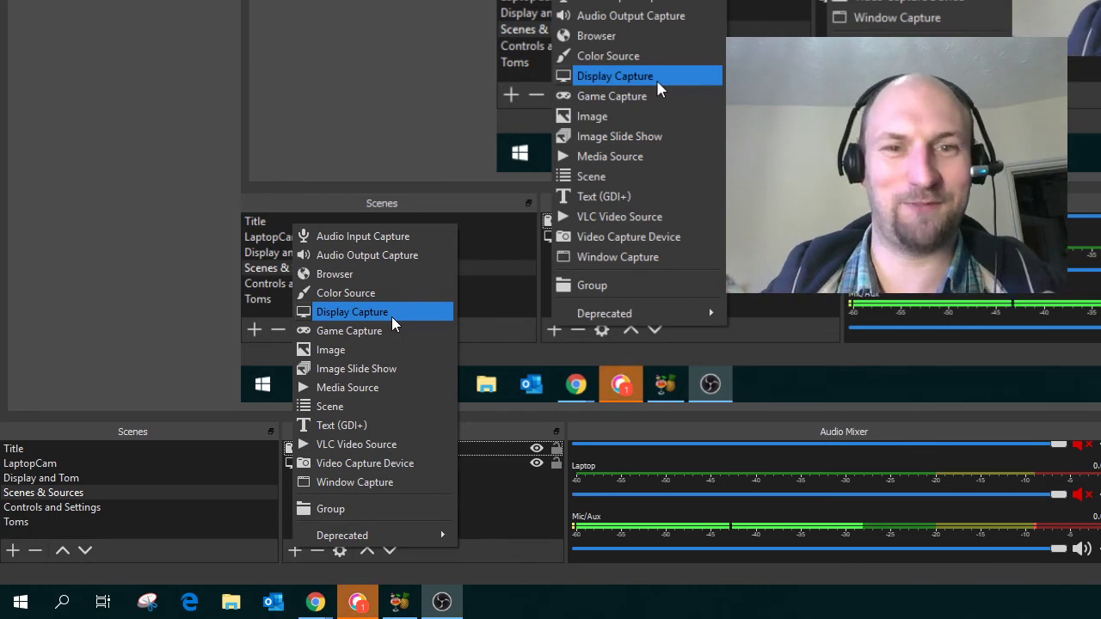
# - Create a new Display Capture 2 source
pyautogui.click(392, 316)
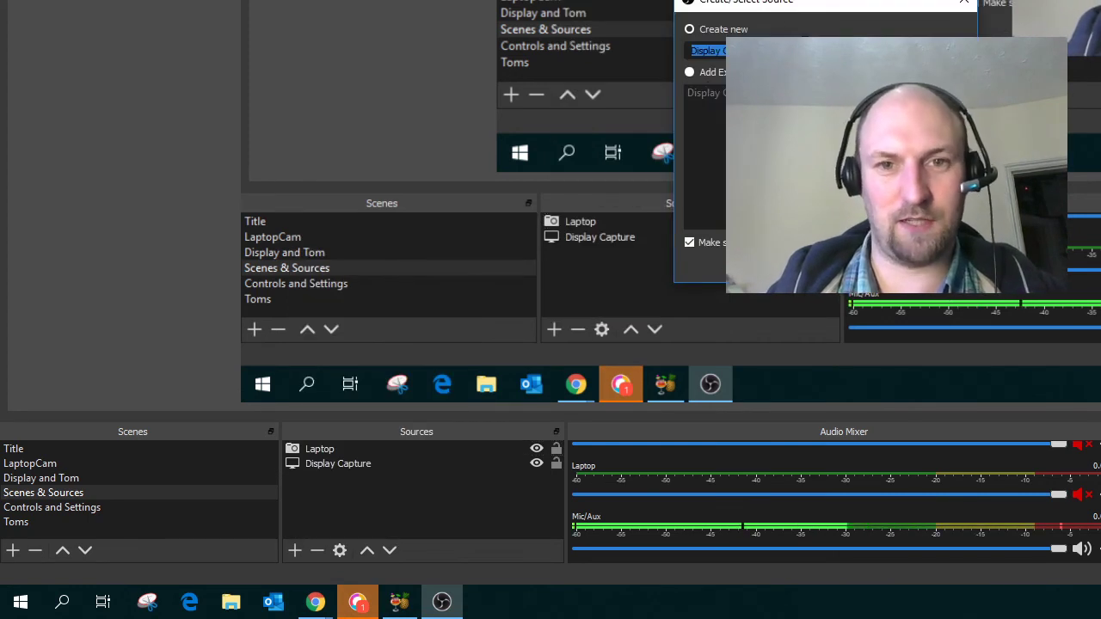
pyautogui.moveTo(785, 15); pyautogui.dragTo(416, 82)
pyautogui.click(509, 338)
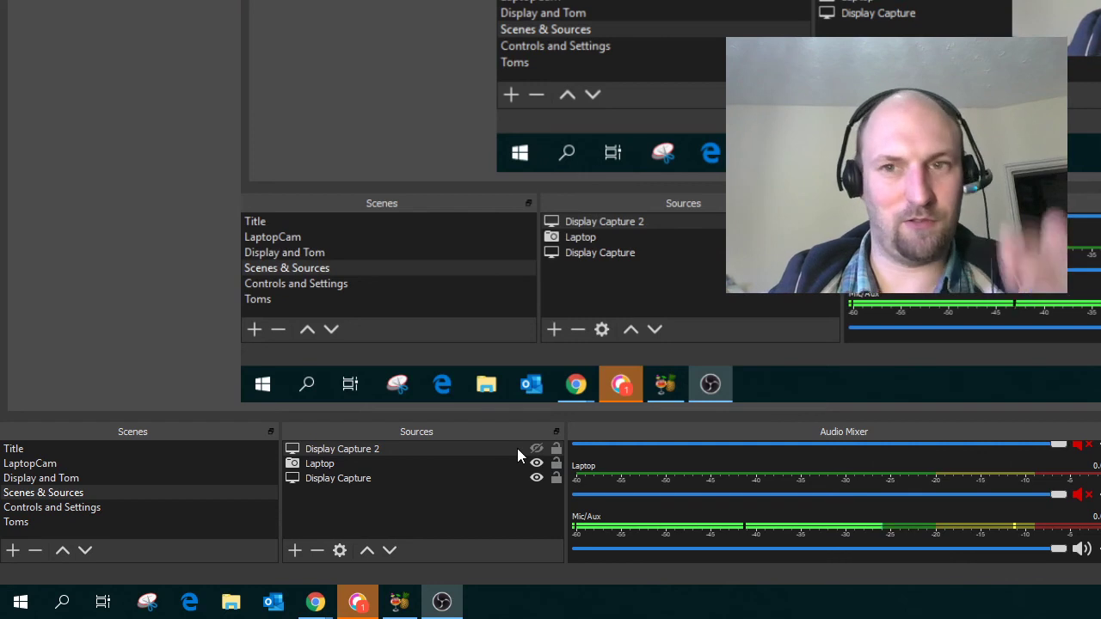
# - Move Display Capture 2 to the bottom, toggle its visibility, then delete it
pyautogui.moveTo(432, 449); pyautogui.dragTo(428, 494)
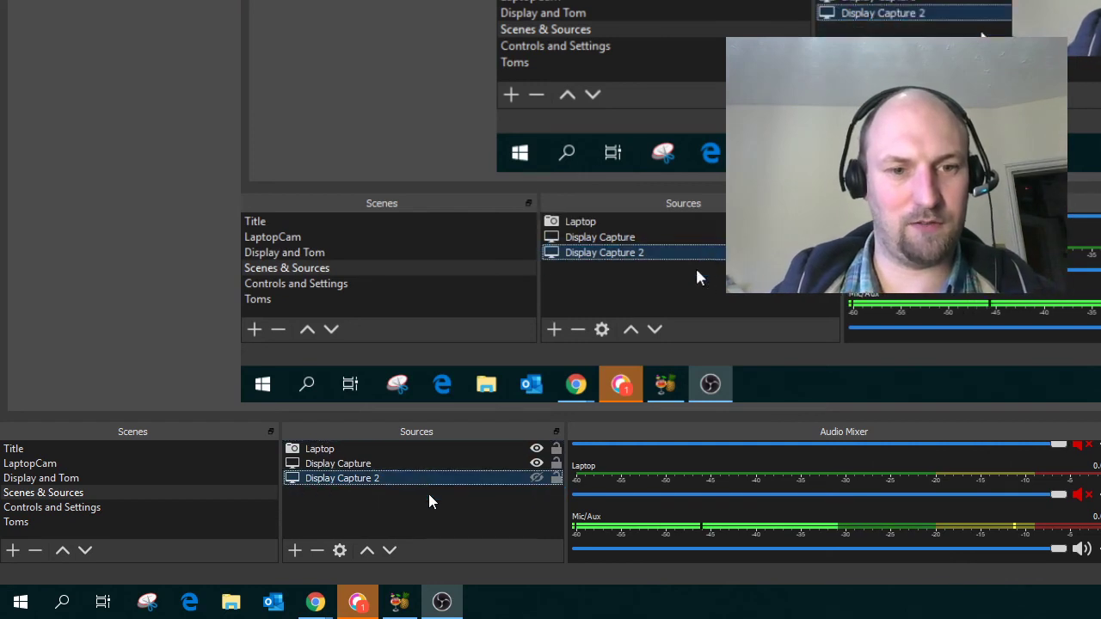
pyautogui.click(534, 479)
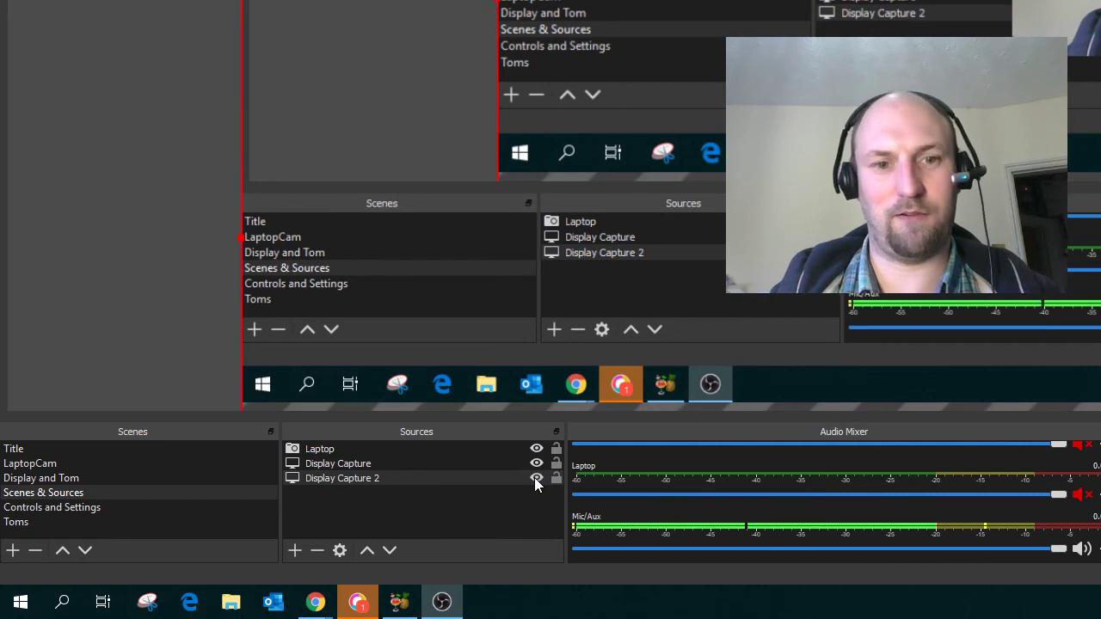
pyautogui.click(535, 478)
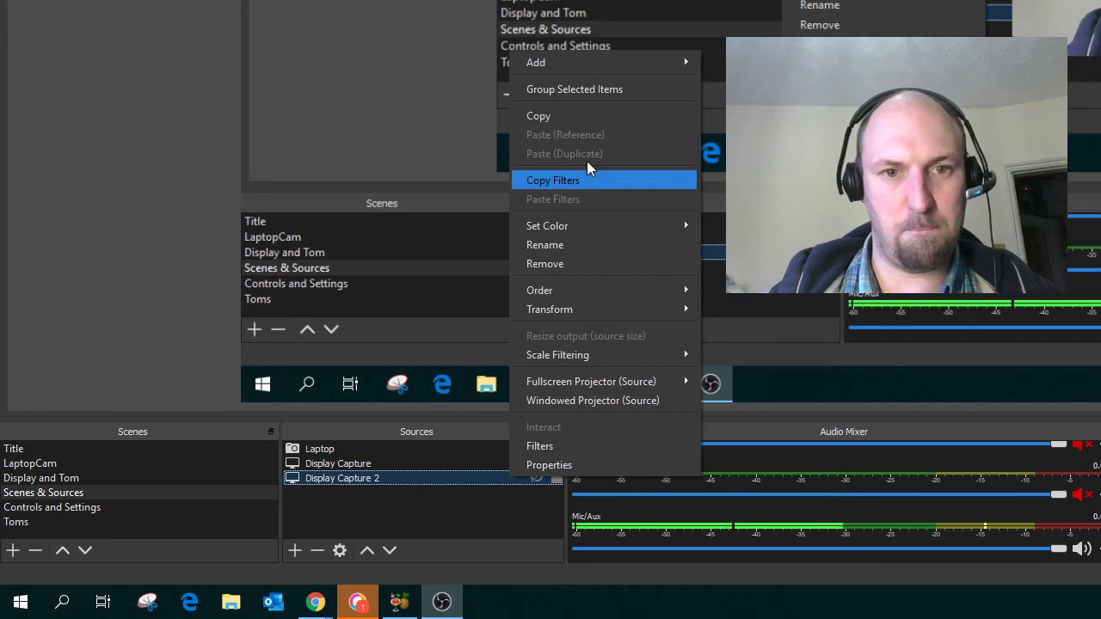
pyautogui.click(579, 262)
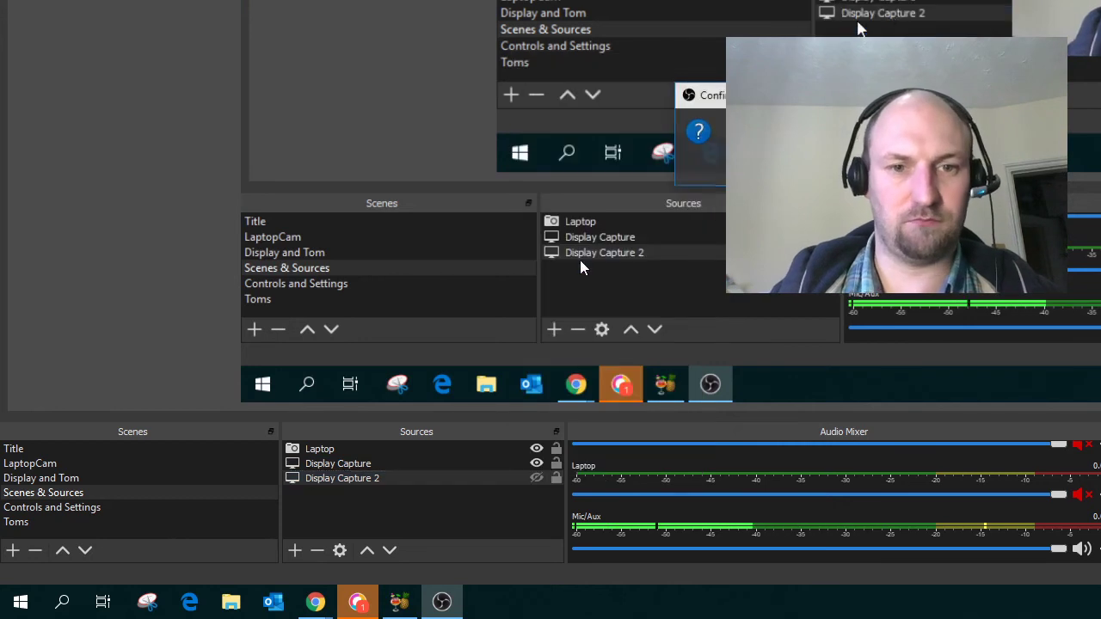
pyautogui.click(903, 169)
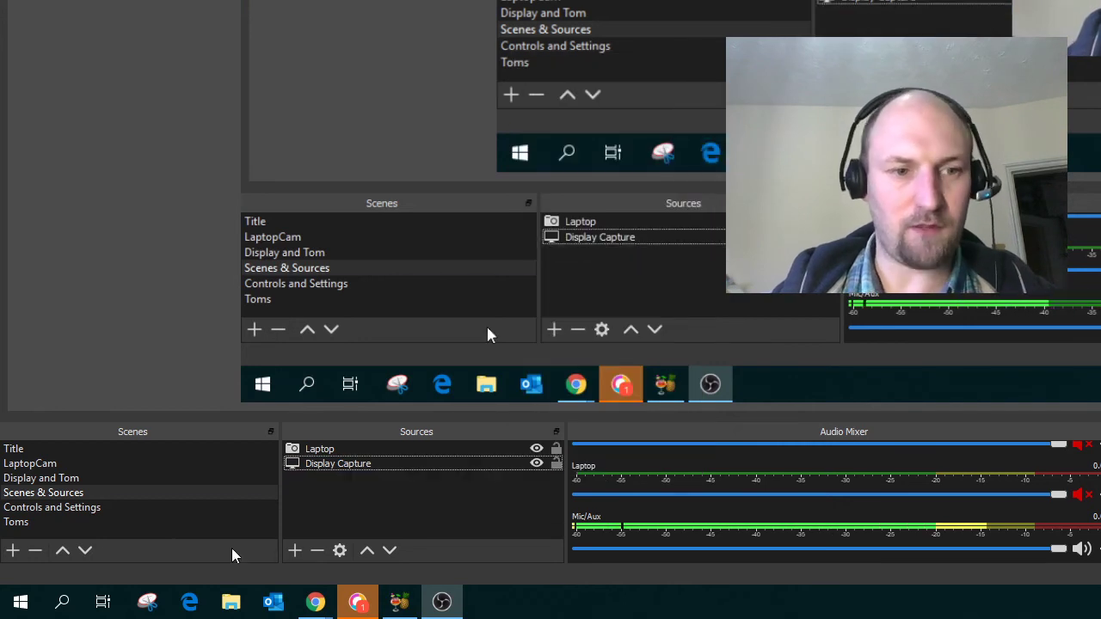
pyautogui.click(74, 493)
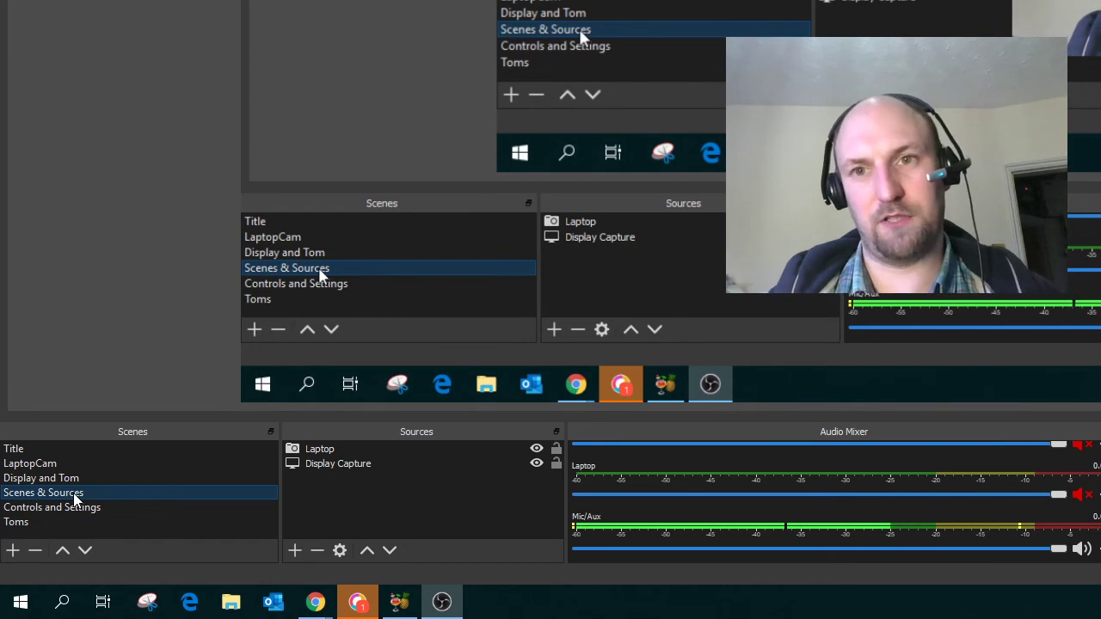
pyautogui.rightClick(74, 495)
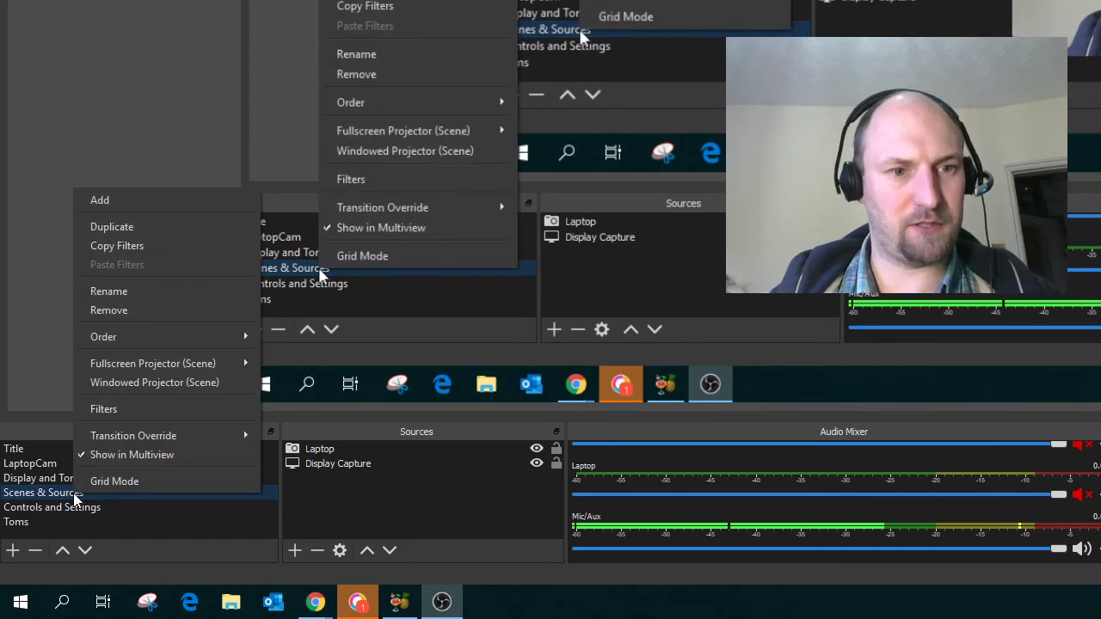
pyautogui.click(469, 479)
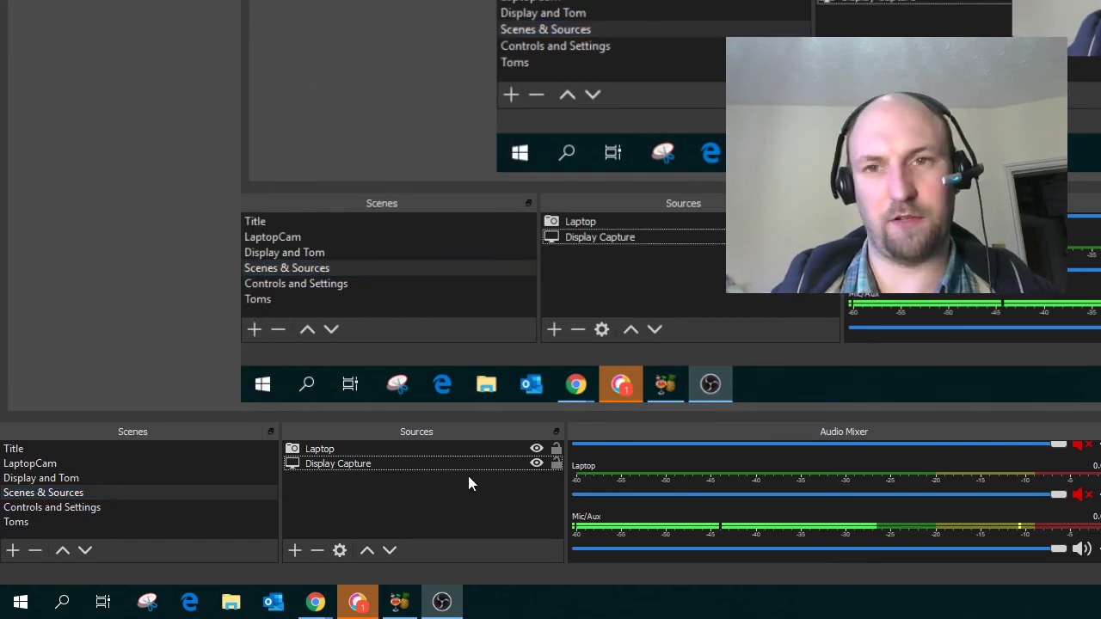
pyautogui.click(74, 495)
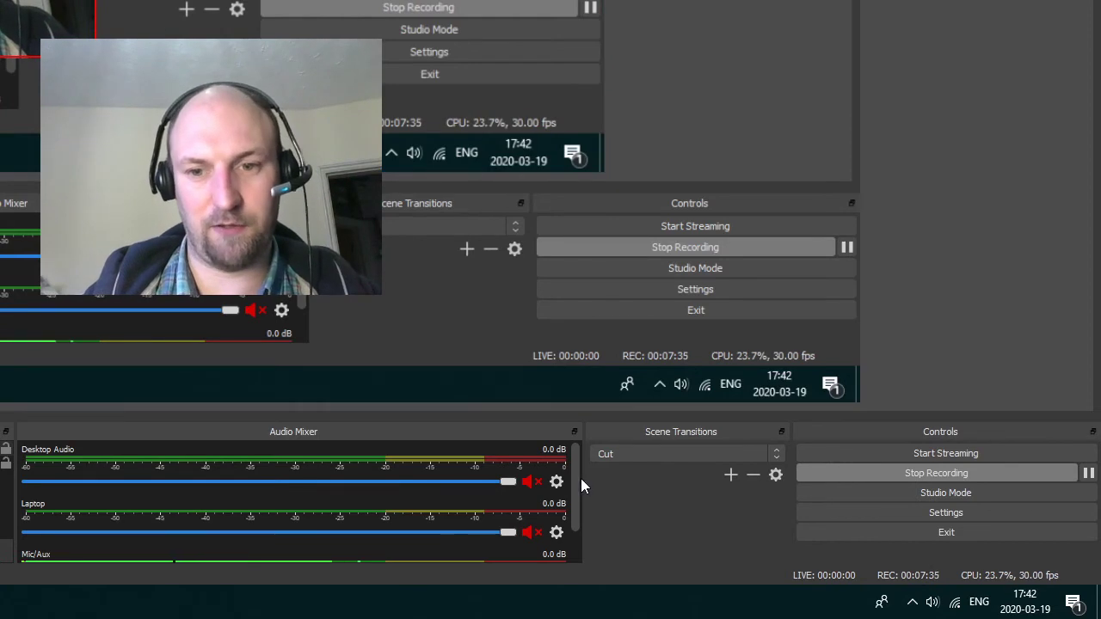
pyautogui.moveTo(576, 477); pyautogui.dragTo(575, 516)
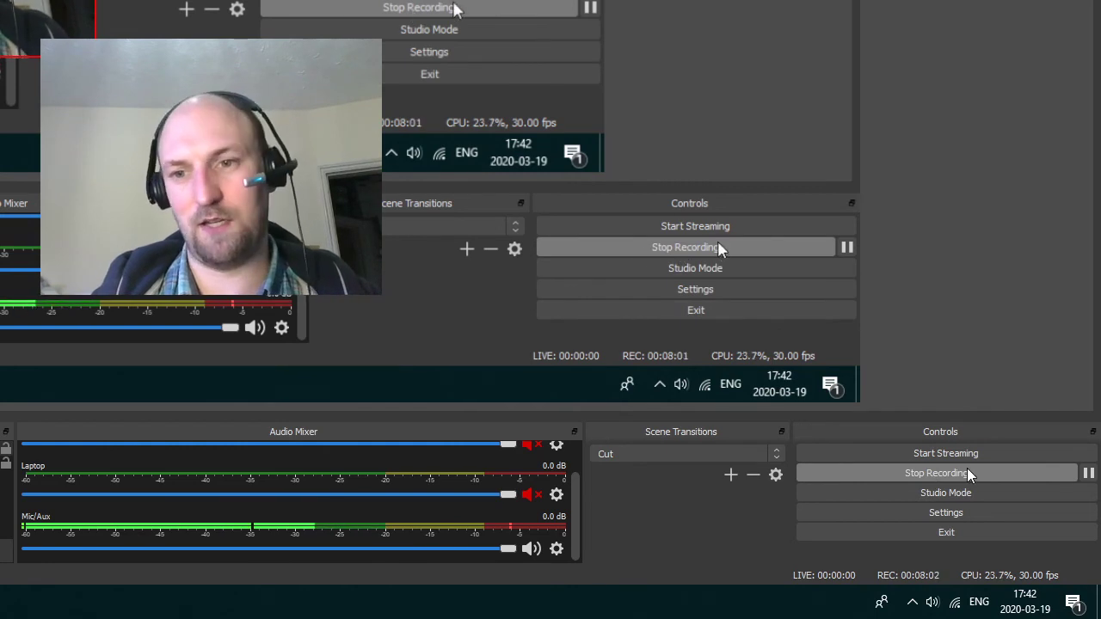
pyautogui.click(957, 517)
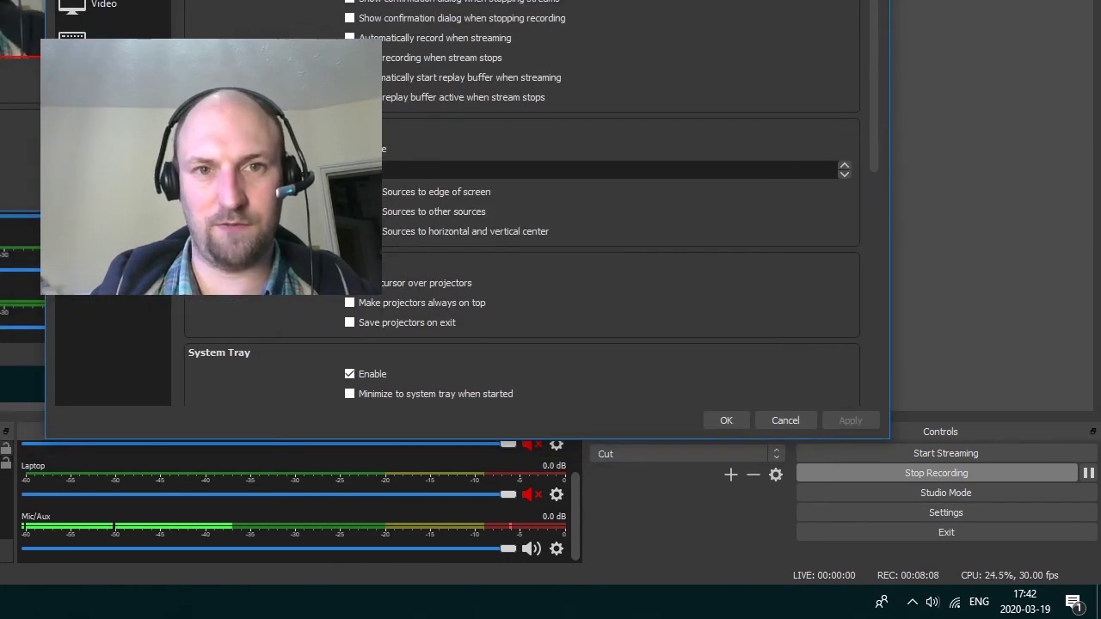
pyautogui.click(108, 4)
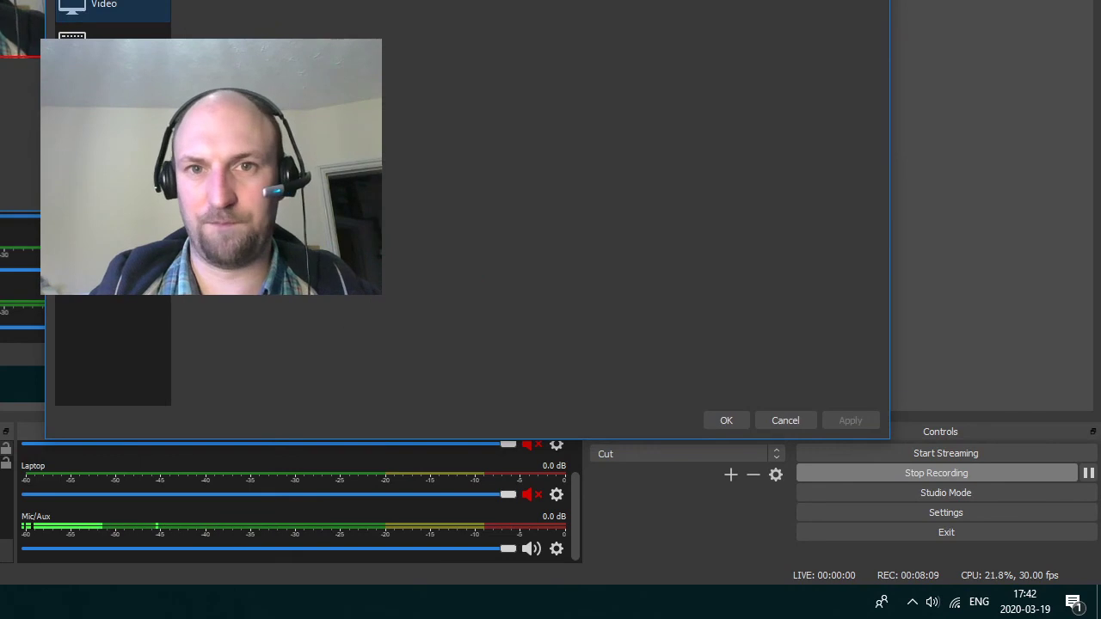
pyautogui.press('Up')
pyautogui.press('Up')
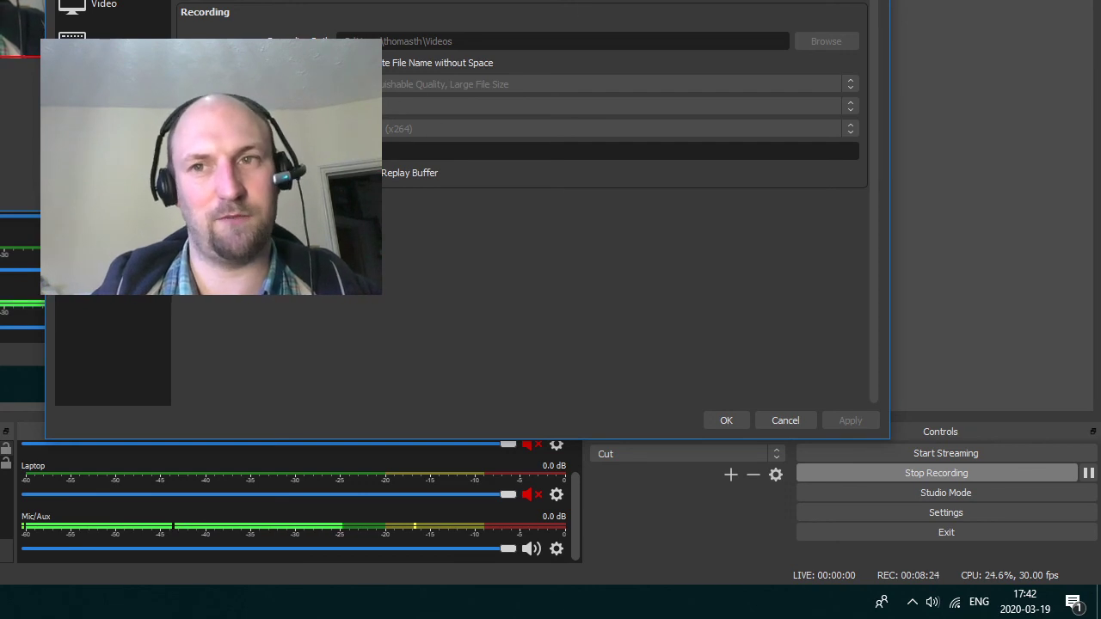
pyautogui.press('Escape')
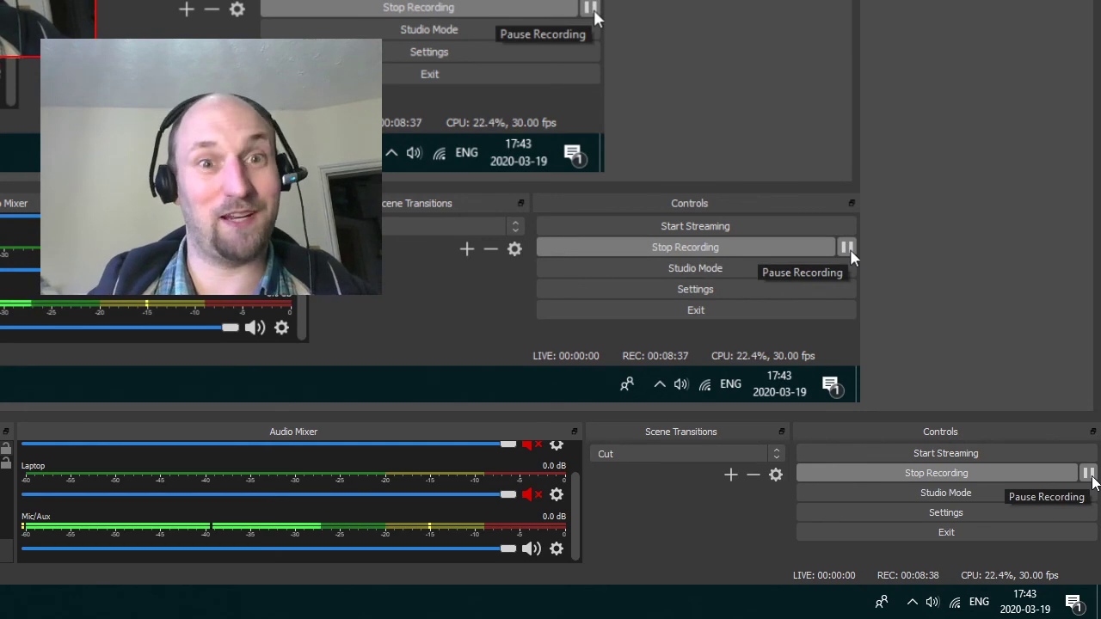
# - Pause and resume the OBS recording twice in quick succession
pyautogui.click(1087, 473)
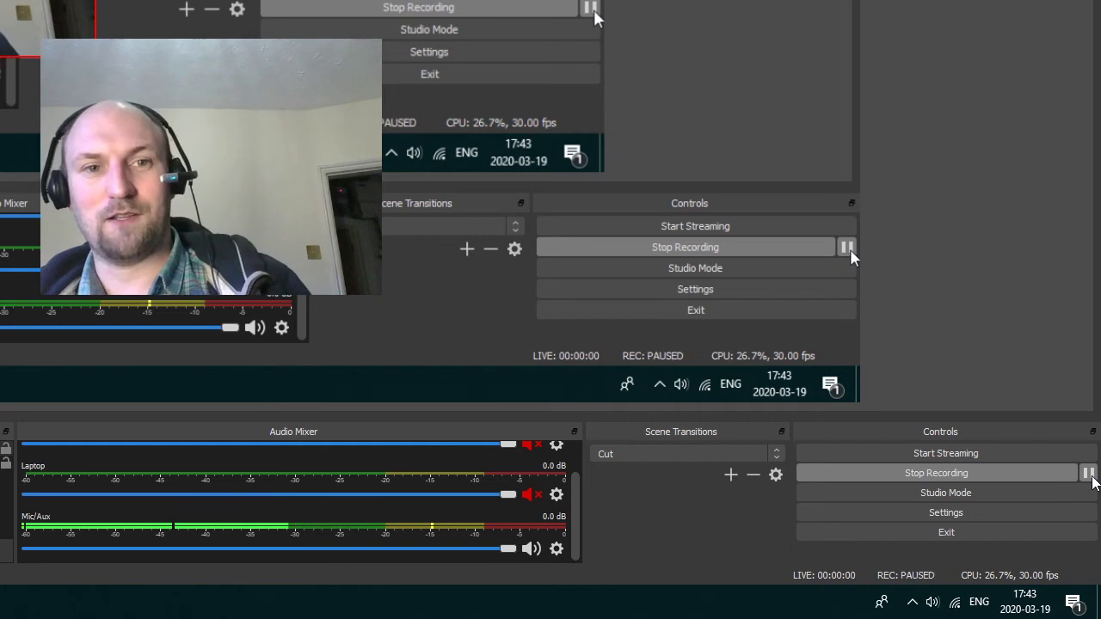
pyautogui.click(1088, 473)
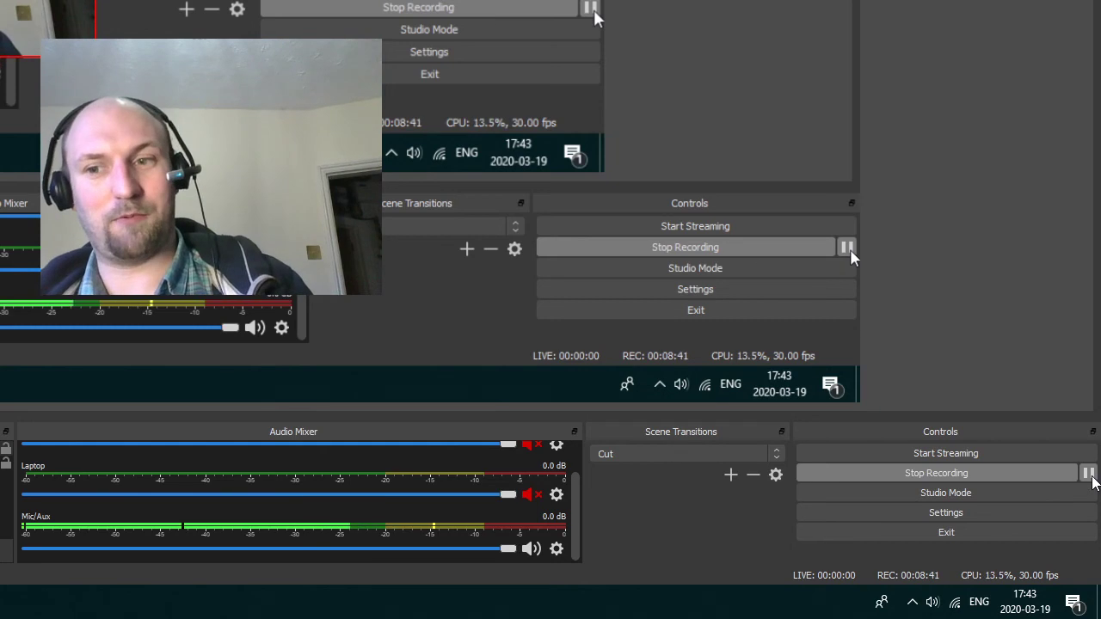
pyautogui.click(1088, 473)
pyautogui.click(1087, 473)
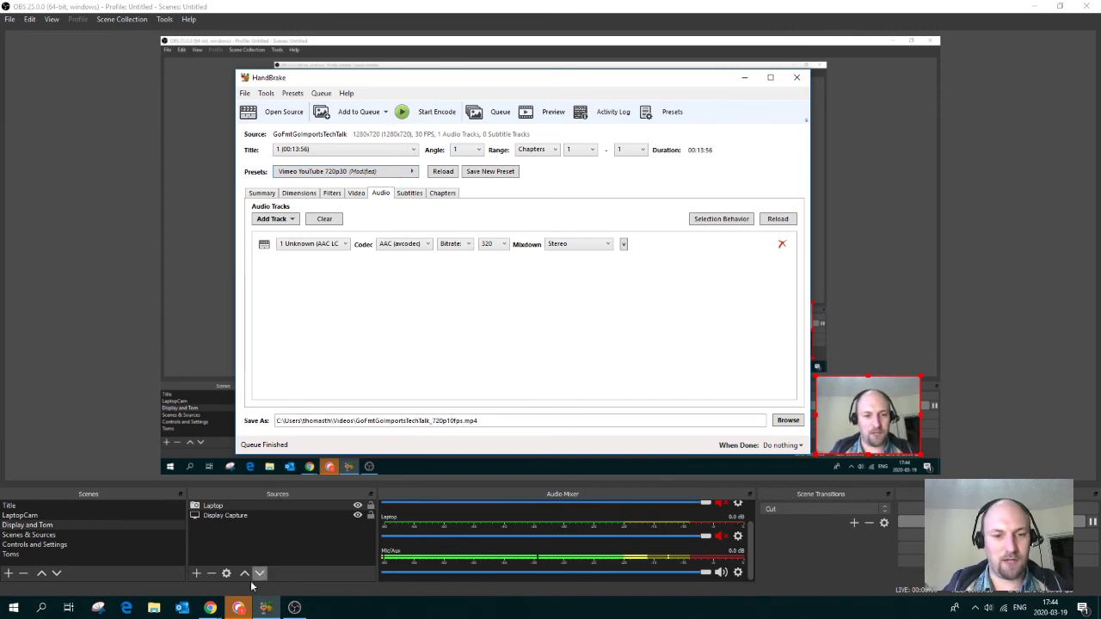
# - Bring HandBrake forward and reapply the unmodified Web > Vimeo YouTube 720p30 preset
pyautogui.click(210, 607)
pyautogui.click(227, 559)
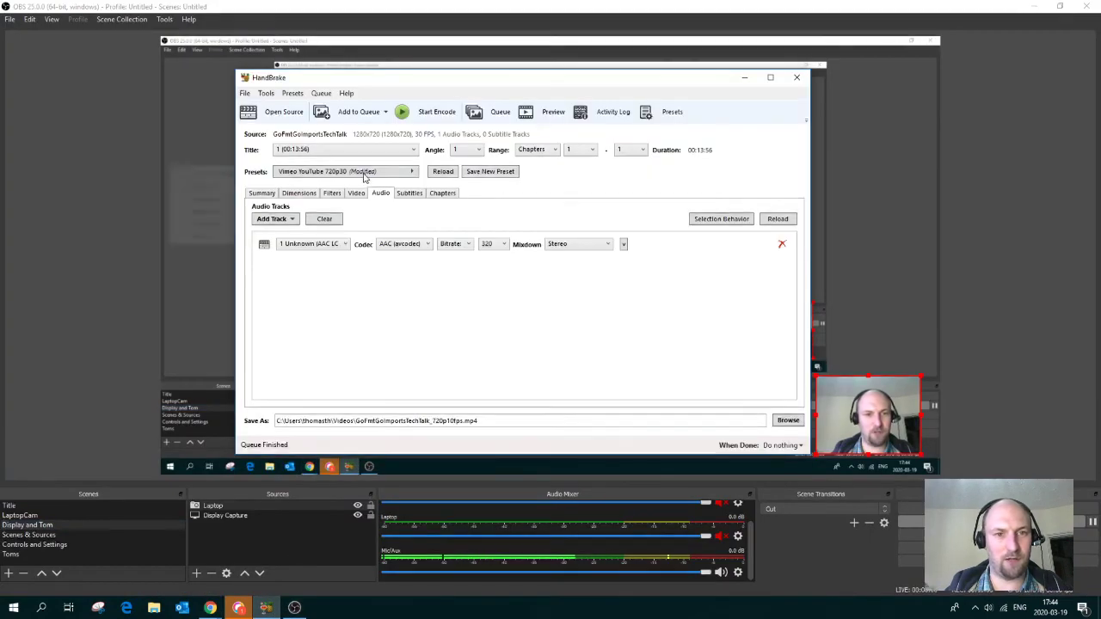
pyautogui.moveTo(215, 237)
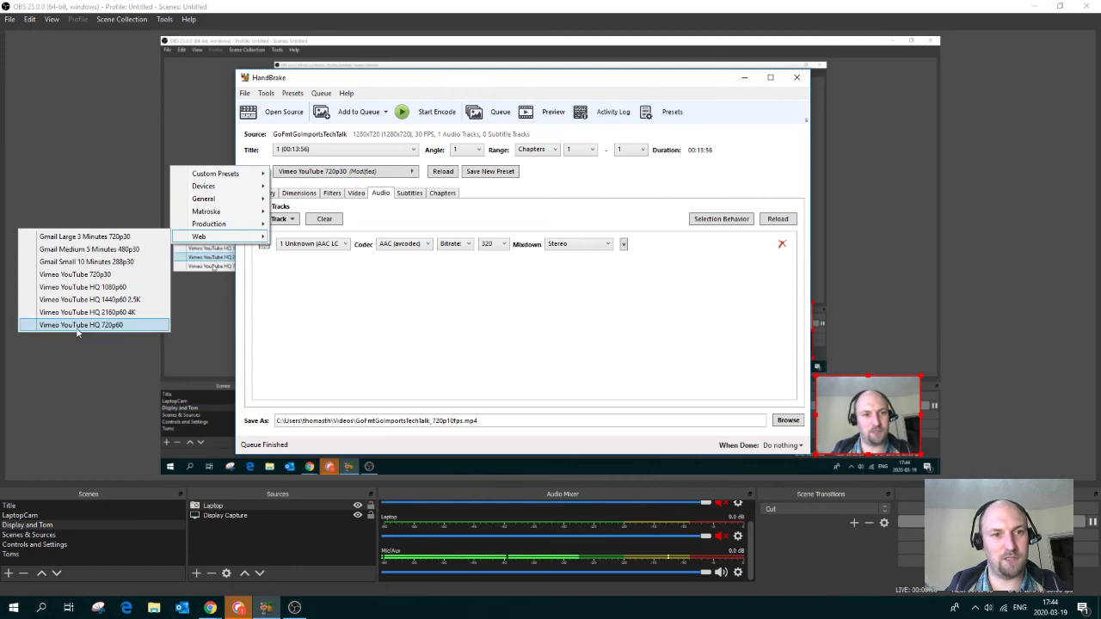
pyautogui.click(122, 274)
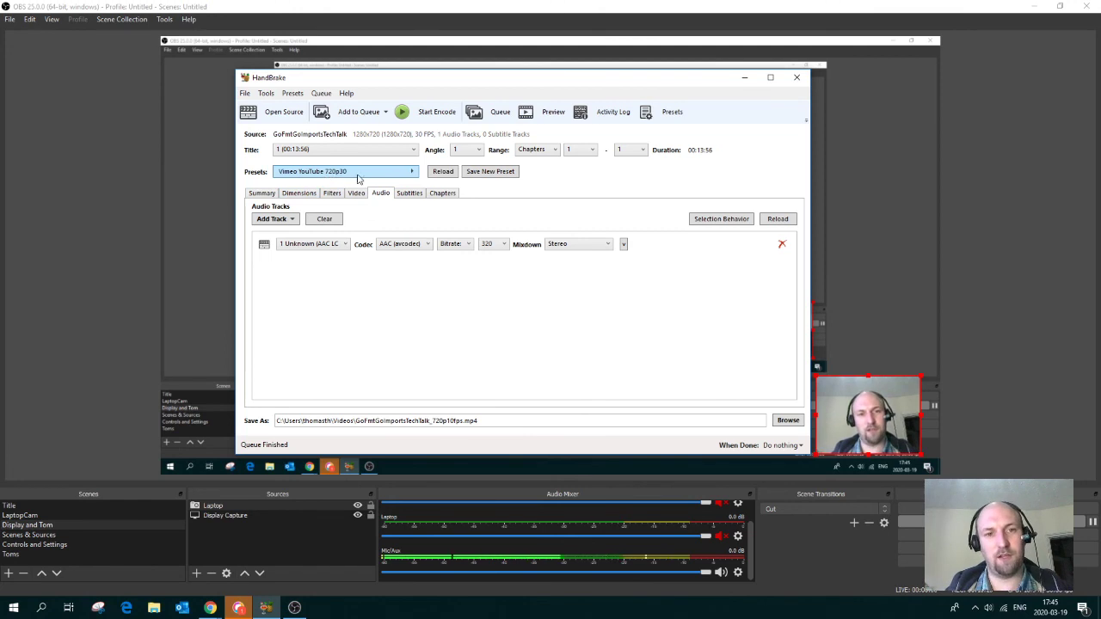
# - Keep MP4 as the output container on the Summary tab
pyautogui.click(268, 196)
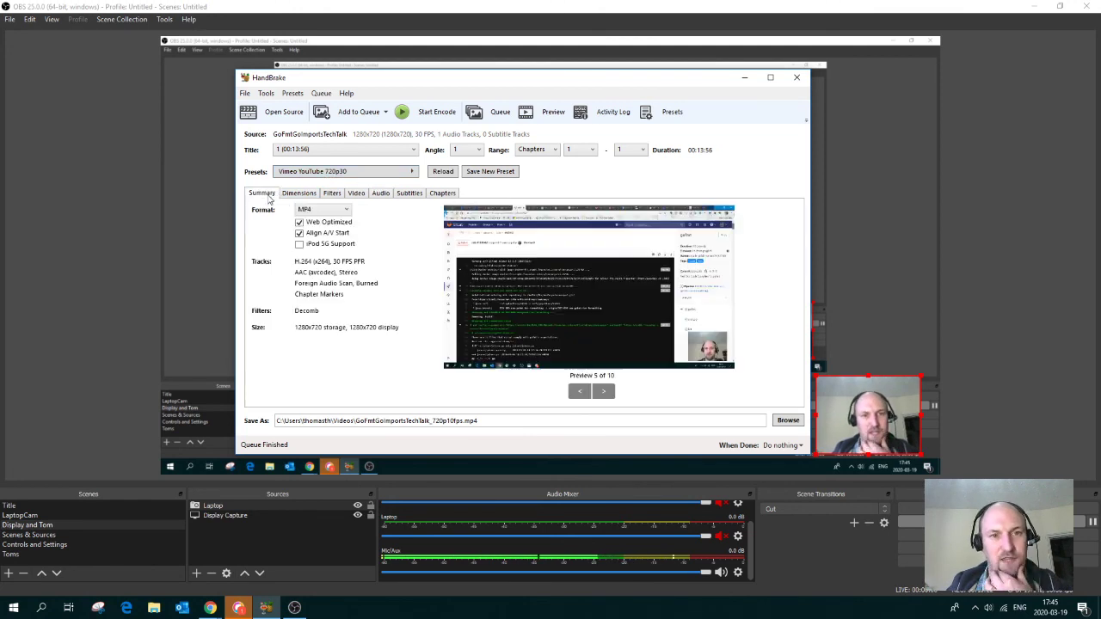
pyautogui.click(316, 211)
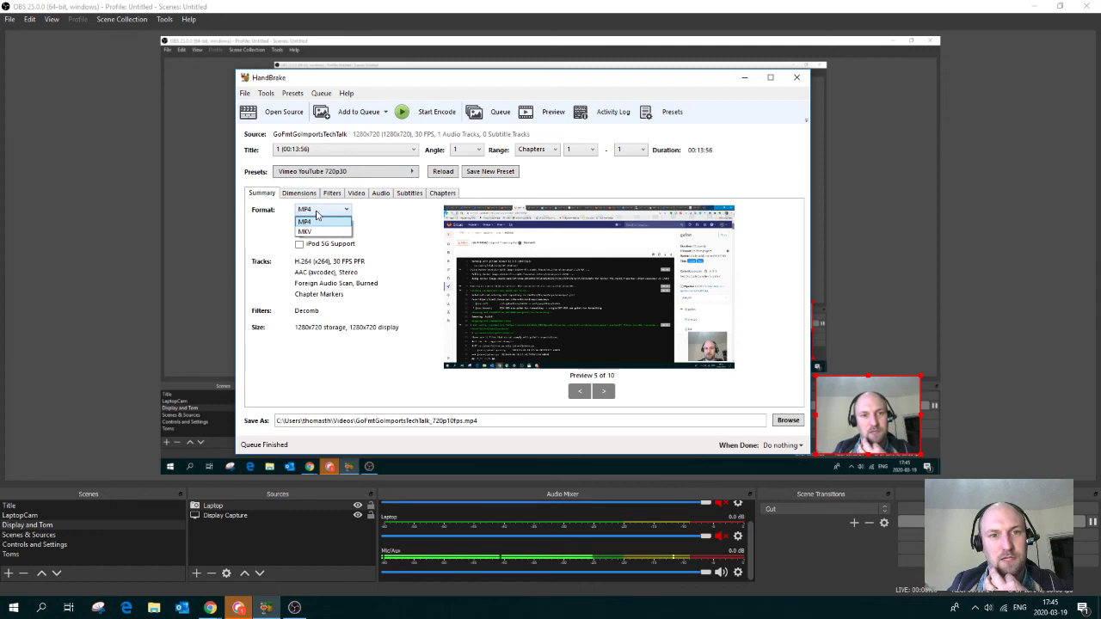
pyautogui.click(317, 216)
# - Review dimensions and filters, then set the video framerate to 10 FPS
pyautogui.click(308, 196)
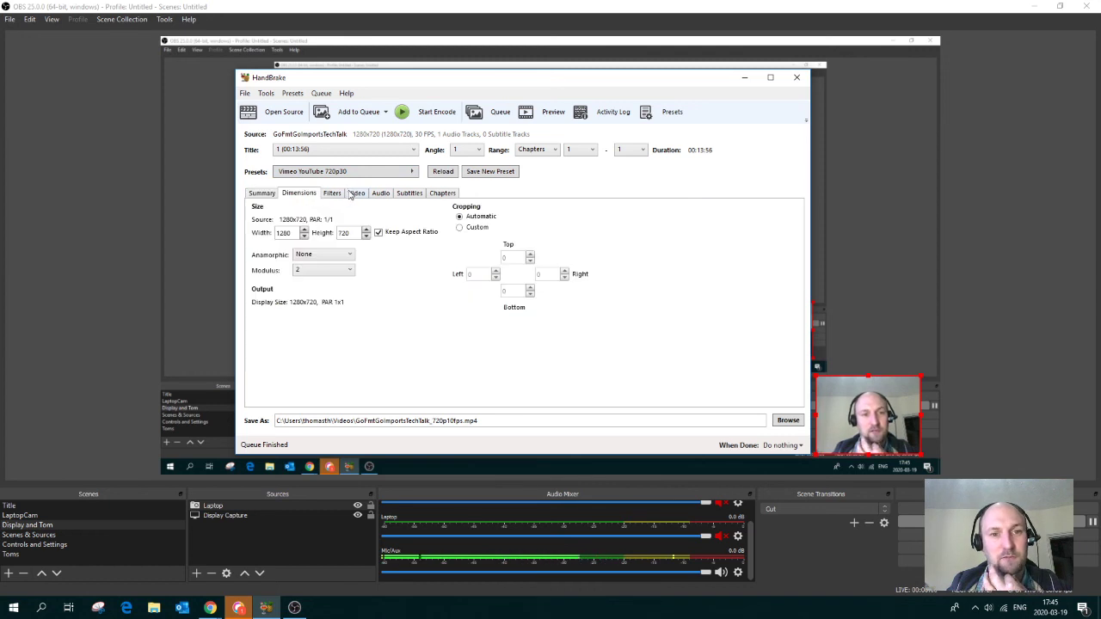
pyautogui.click(351, 195)
pyautogui.click(332, 194)
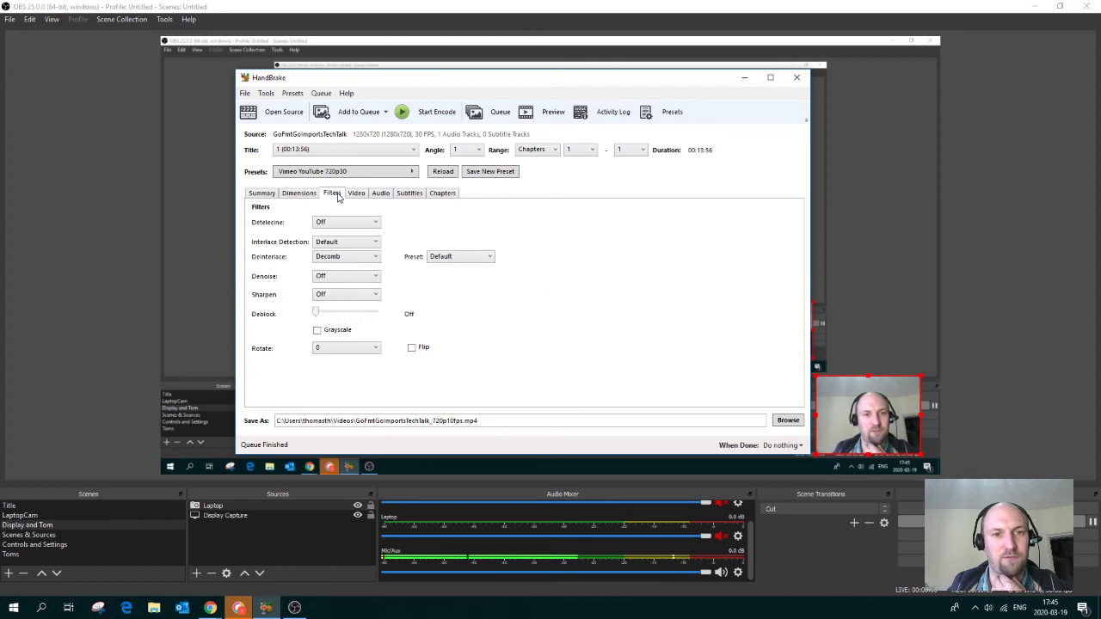
pyautogui.click(353, 194)
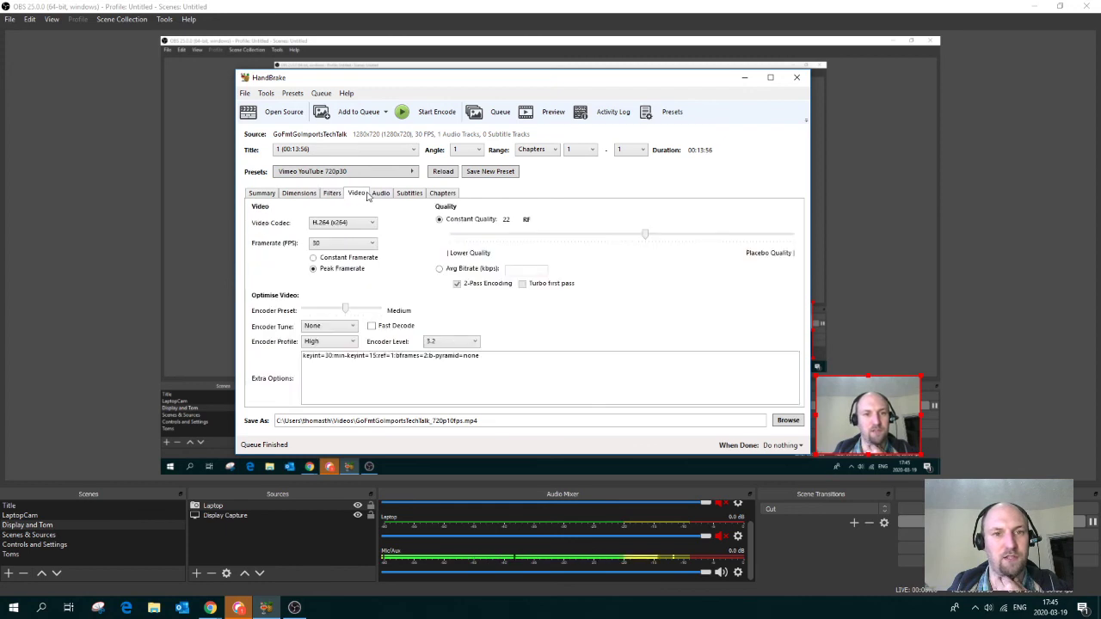
pyautogui.click(336, 245)
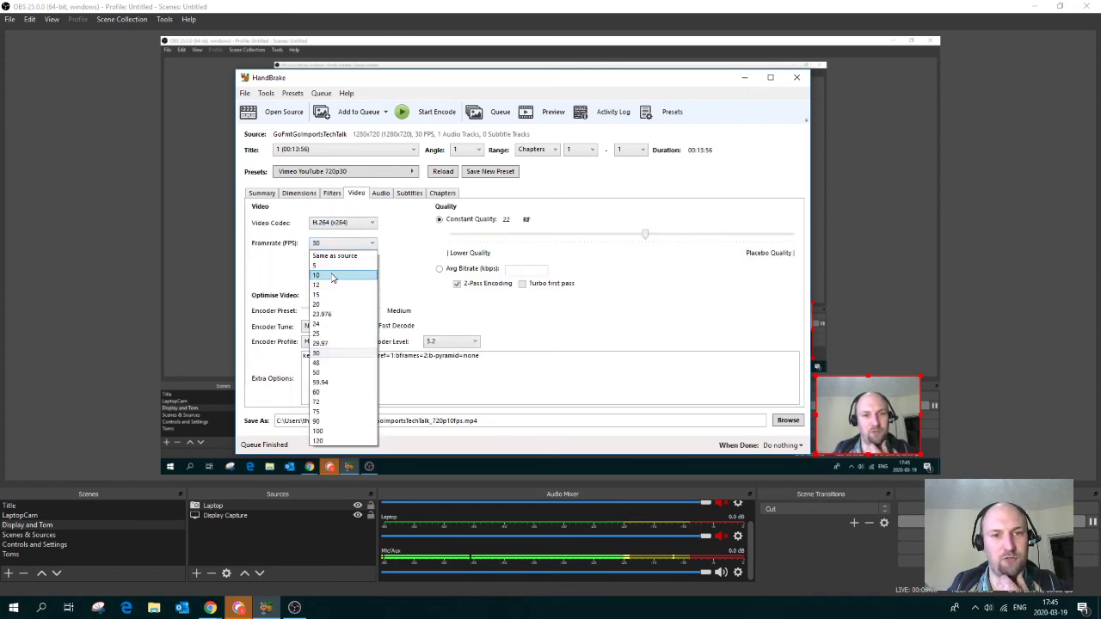
pyautogui.click(332, 276)
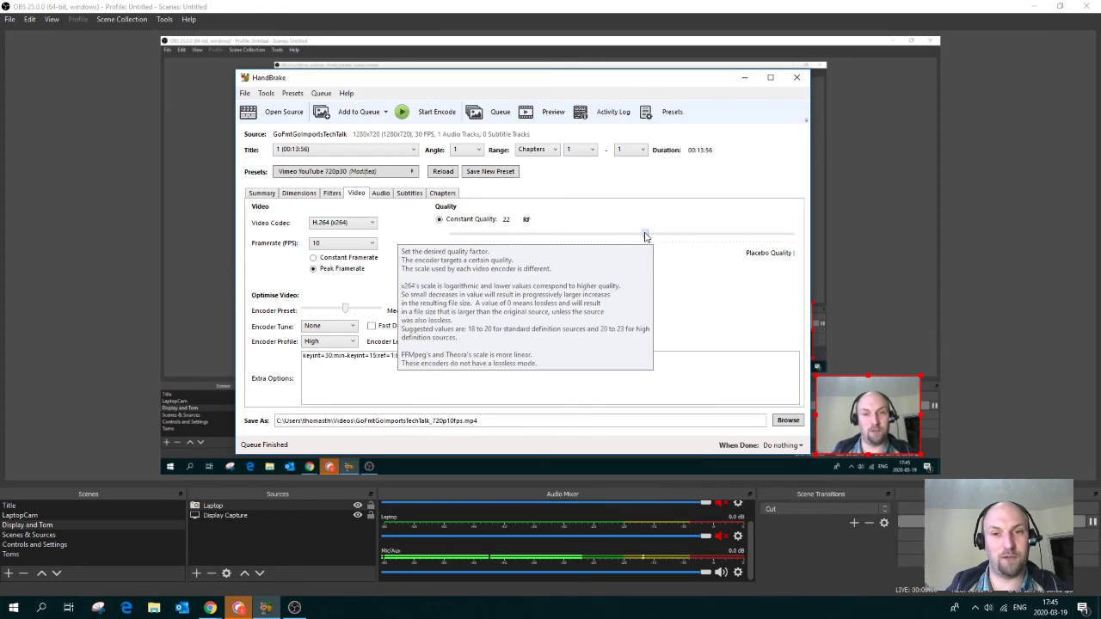
# - Encode at Constant Quality RF 20 with the VerySlow encoder preset instead of Medium
pyautogui.moveTo(646, 236)
pyautogui.mouseDown()
pyautogui.moveTo(625, 236)
pyautogui.moveTo(694, 235)
pyautogui.moveTo(659, 238)
pyautogui.mouseUp()
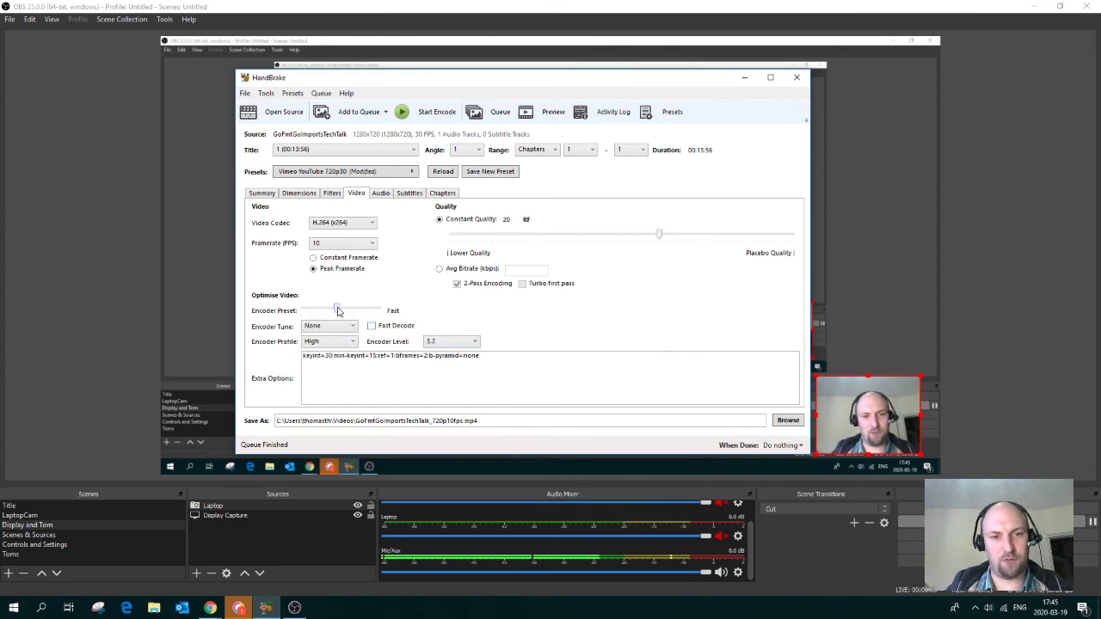
pyautogui.moveTo(344, 310); pyautogui.dragTo(374, 320)
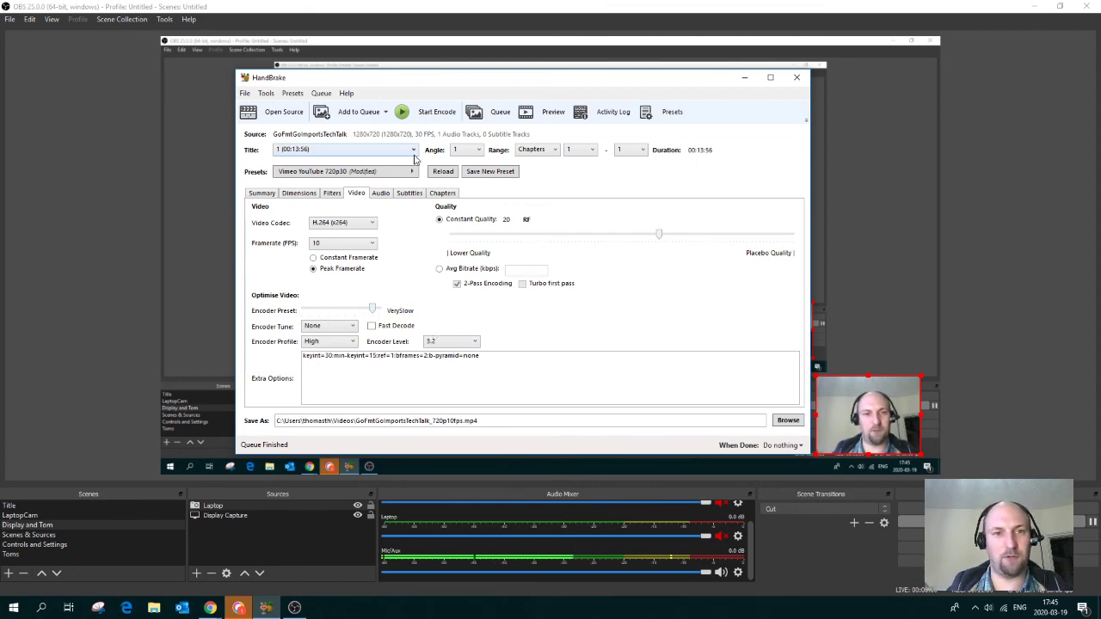
# - Set the AAC audio bitrate to 128, check subtitles and chapters, then return to Summary
pyautogui.click(380, 192)
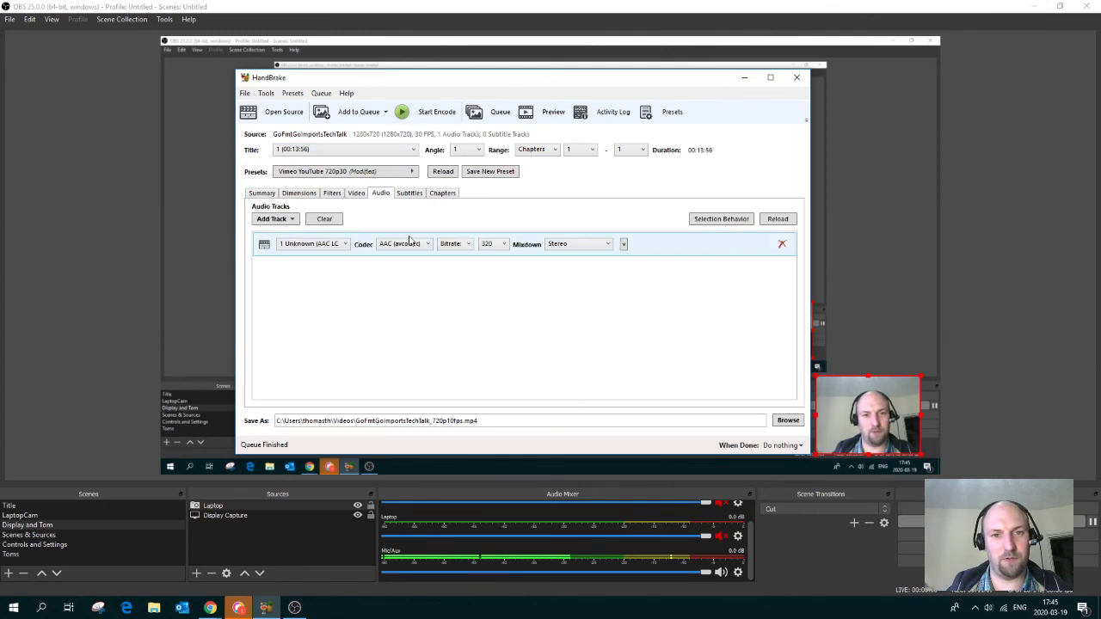
pyautogui.click(490, 244)
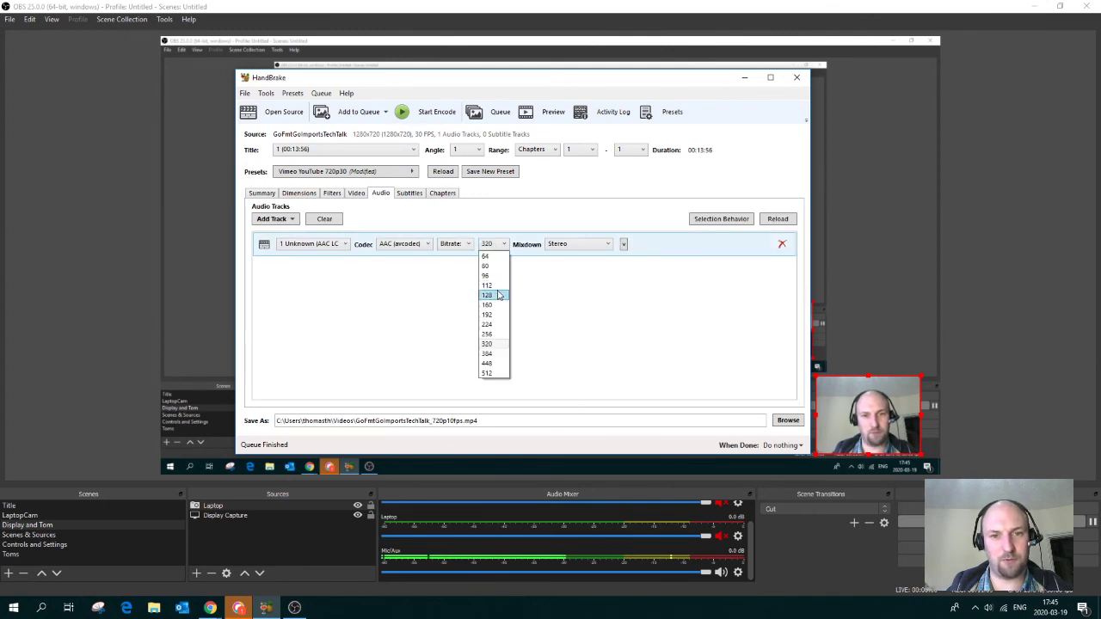
pyautogui.click(488, 295)
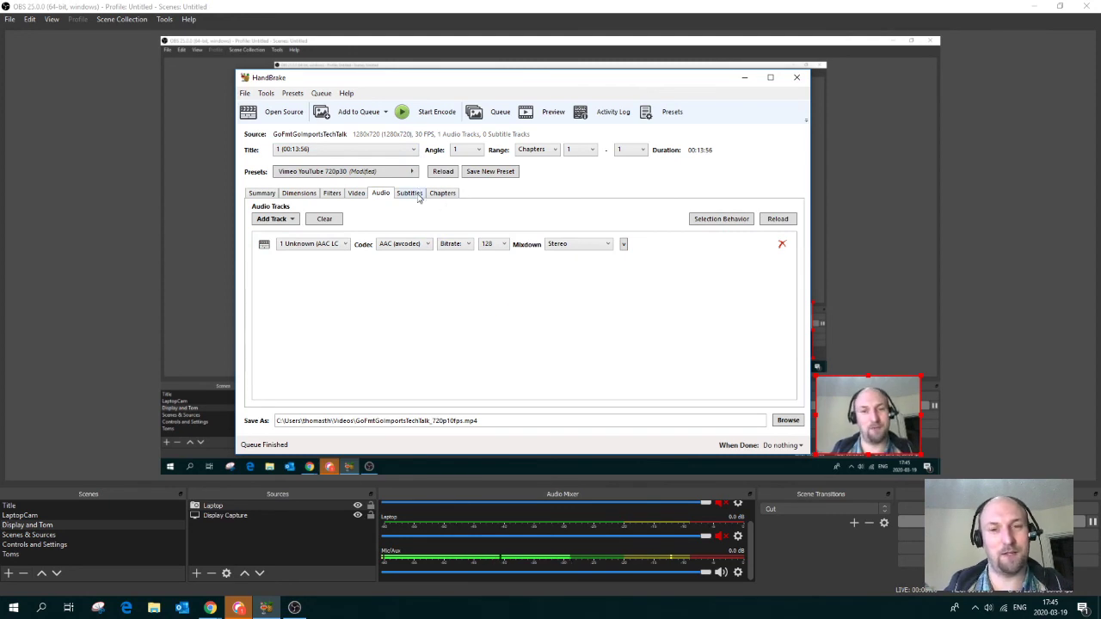
pyautogui.click(416, 195)
pyautogui.click(440, 194)
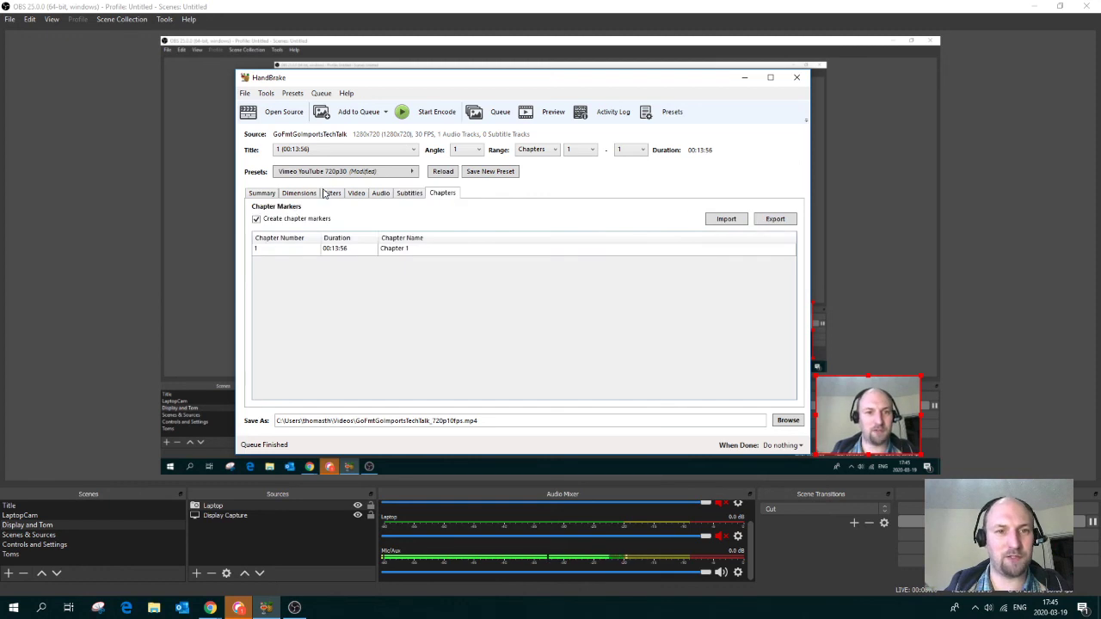
pyautogui.click(259, 195)
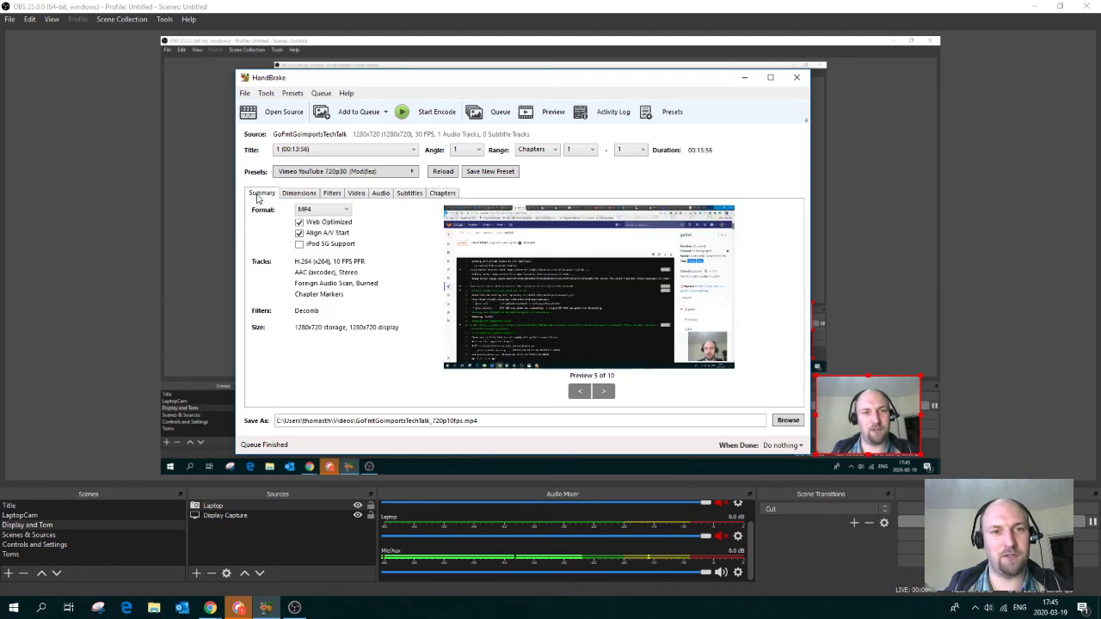
# - Start a new preset, entering a preset name and the description 'A desce'
pyautogui.click(490, 172)
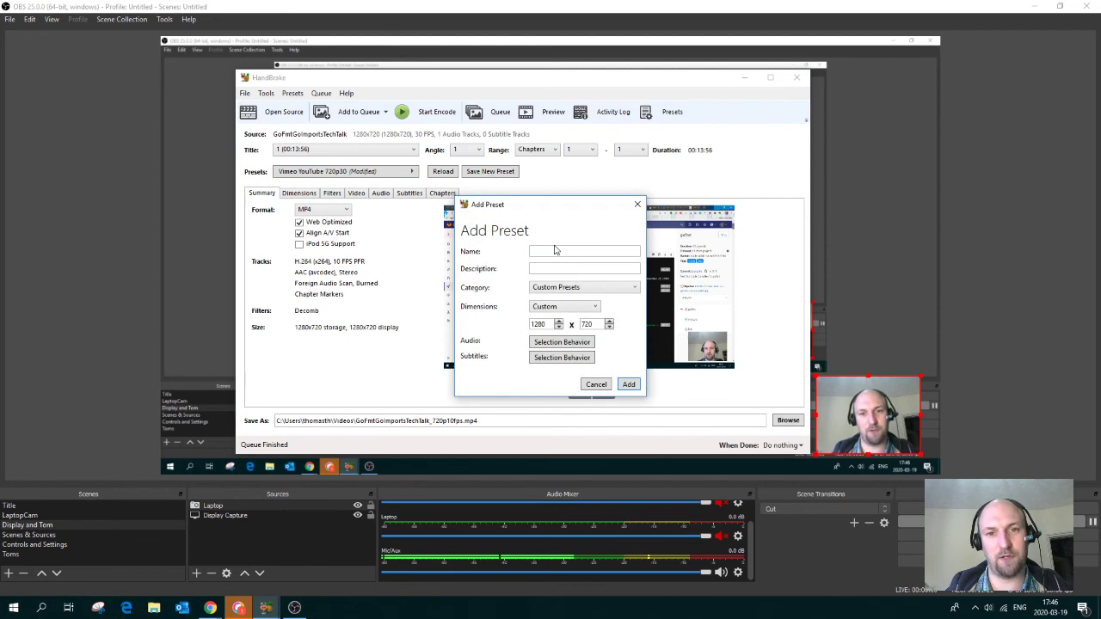
pyautogui.click(554, 251)
pyautogui.write('Toms')
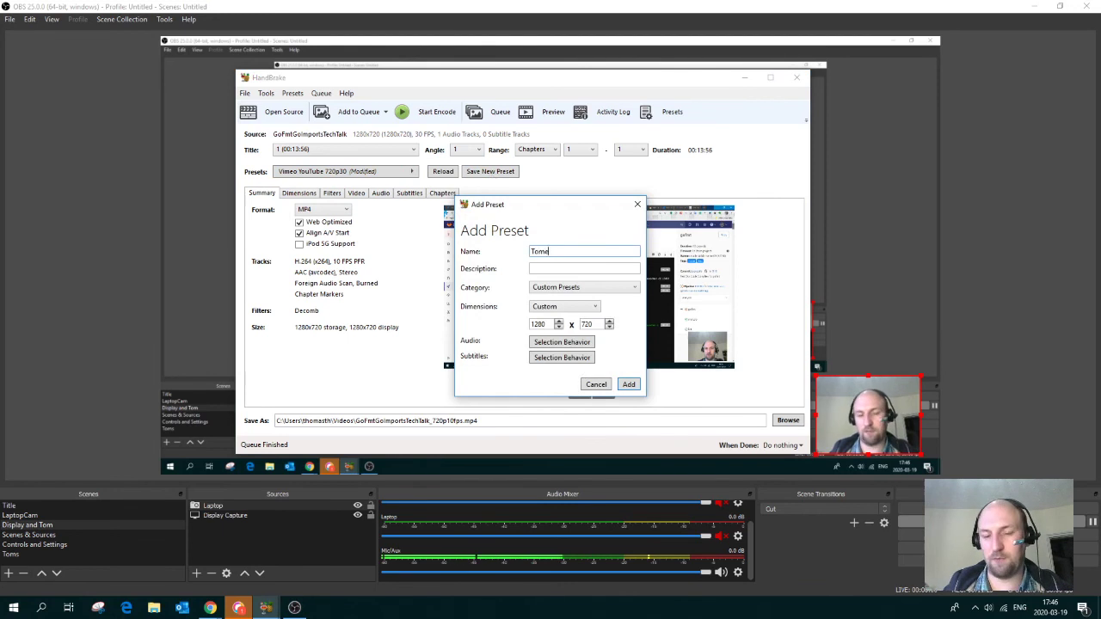
pyautogui.press('BackSpace')
pyautogui.press('Tab')
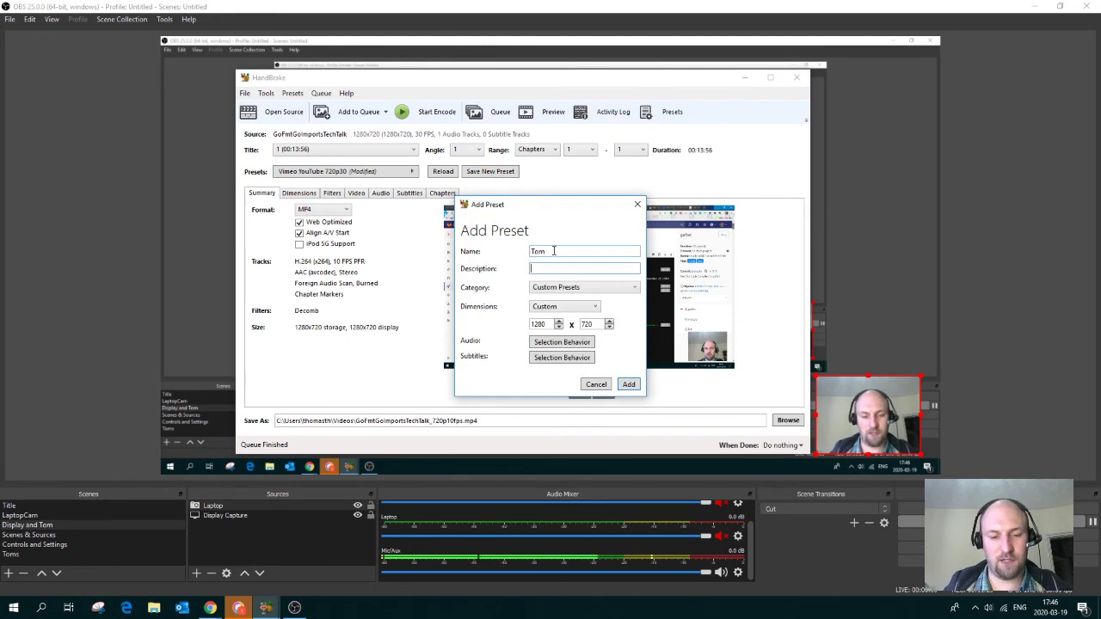
pyautogui.write('A desc')
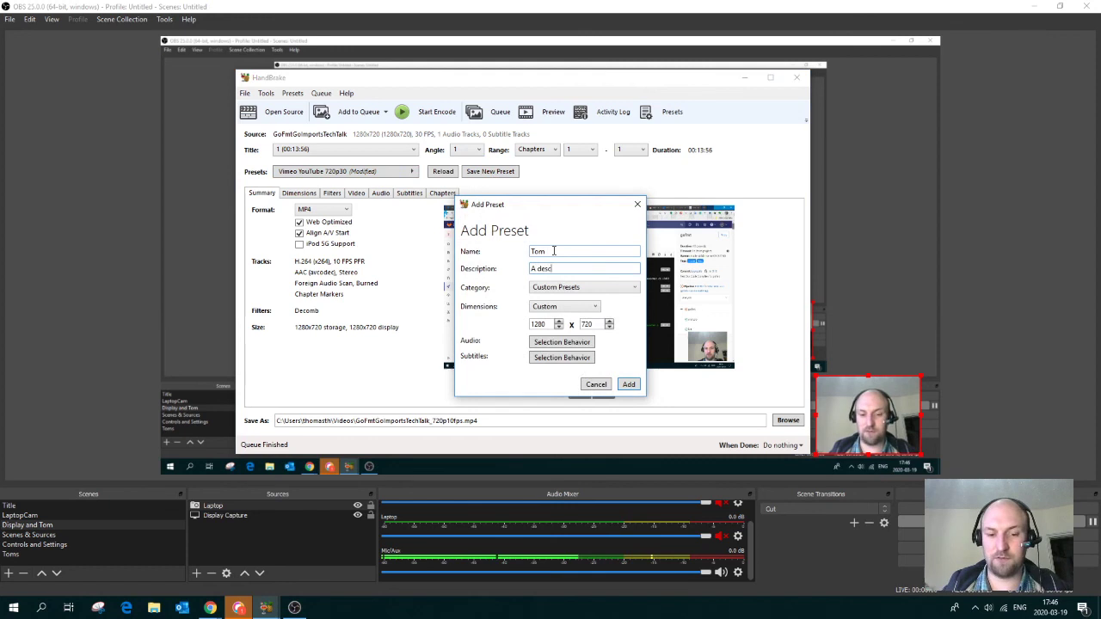
pyautogui.write('e')
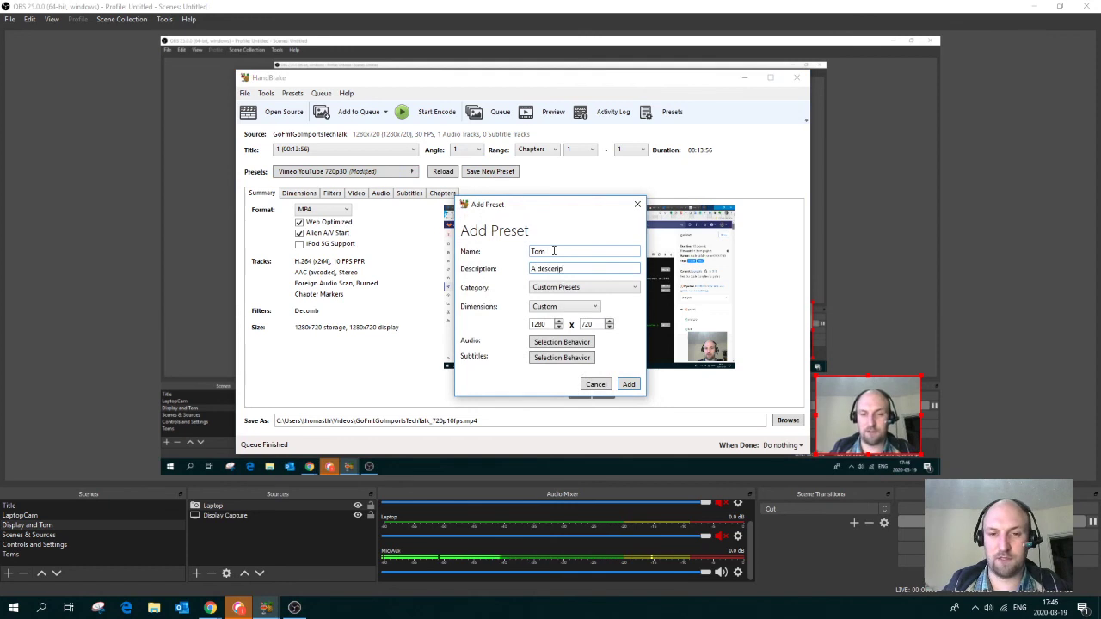
# - Keep the Custom Presets category and Custom 1280x720 dimensions for the preset
pyautogui.click(571, 292)
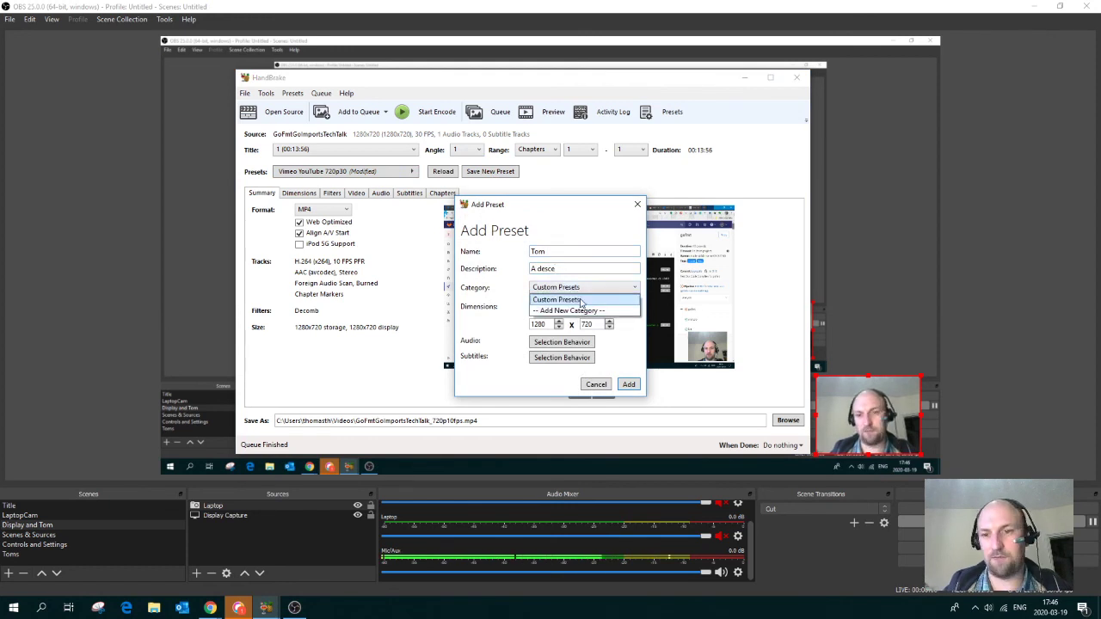
pyautogui.click(520, 301)
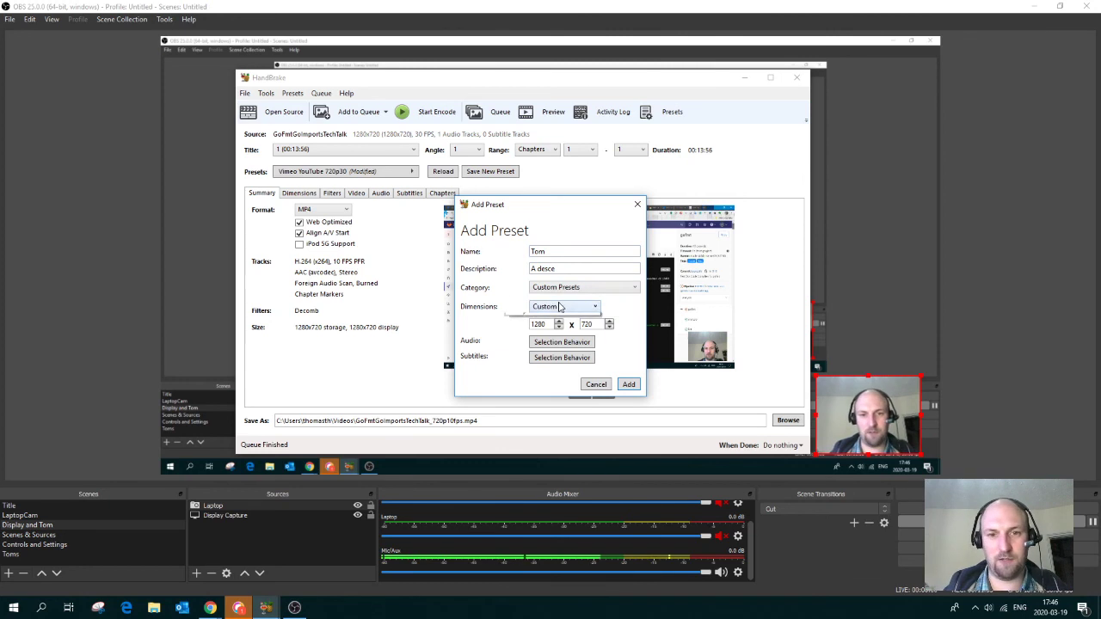
pyautogui.click(560, 307)
pyautogui.click(559, 306)
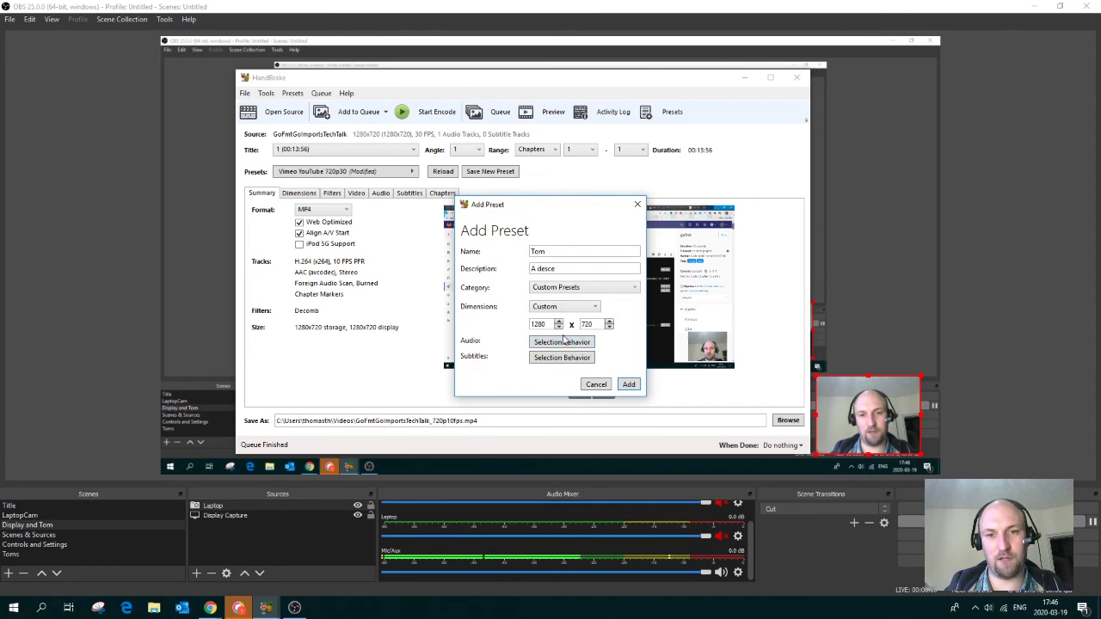
# - Set the preset's default audio to 128 bitrate with Stereo mixdown and save it
pyautogui.click(563, 343)
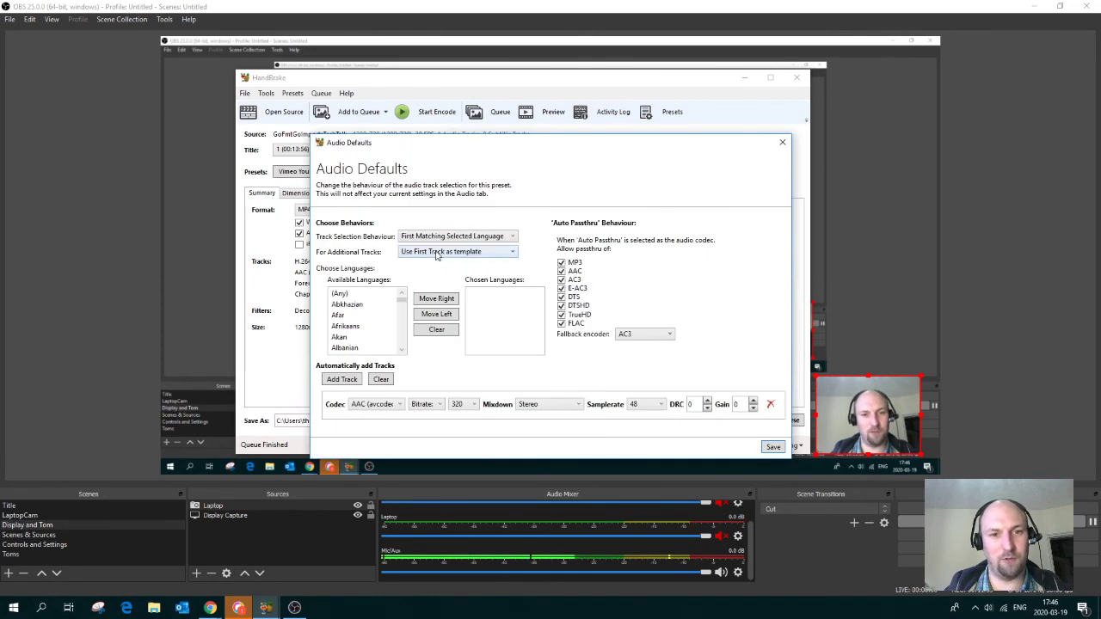
pyautogui.click(460, 404)
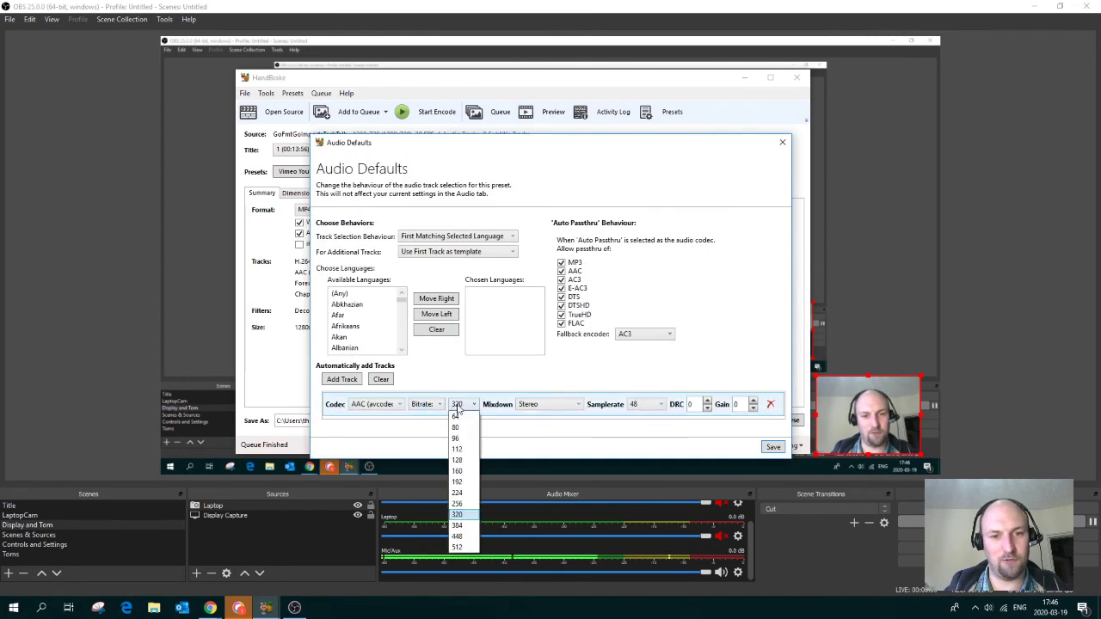
pyautogui.click(466, 461)
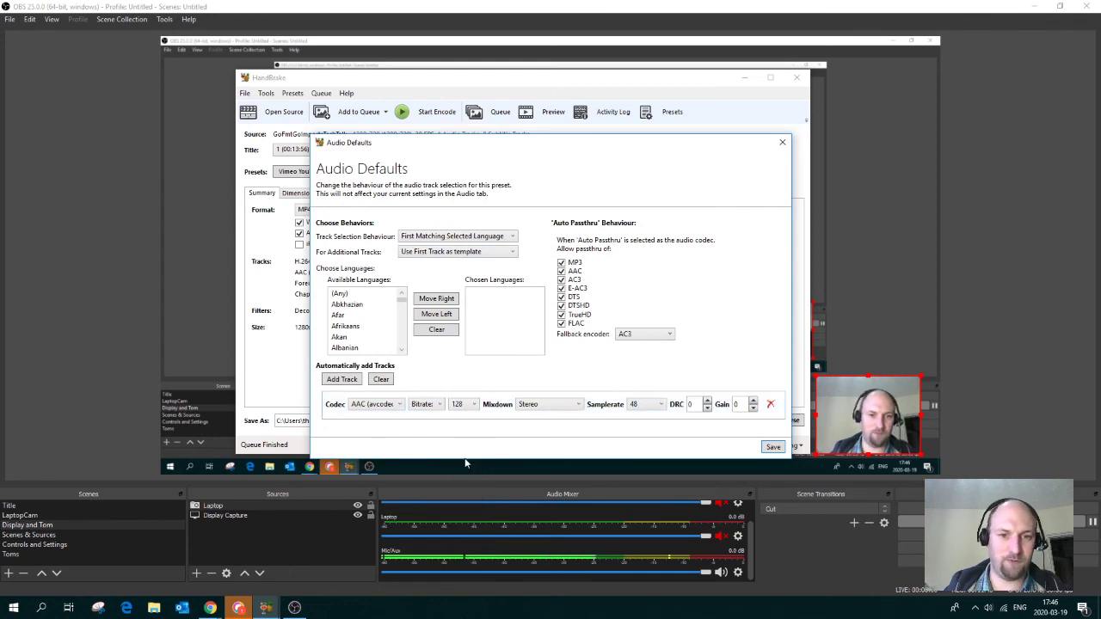
pyautogui.click(552, 410)
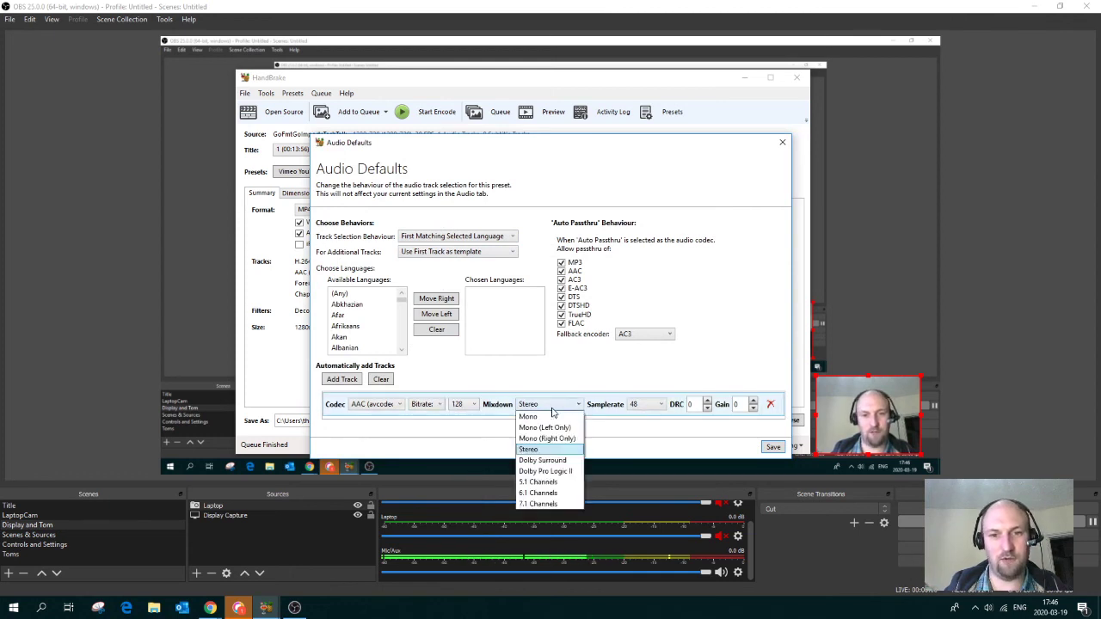
pyautogui.click(551, 409)
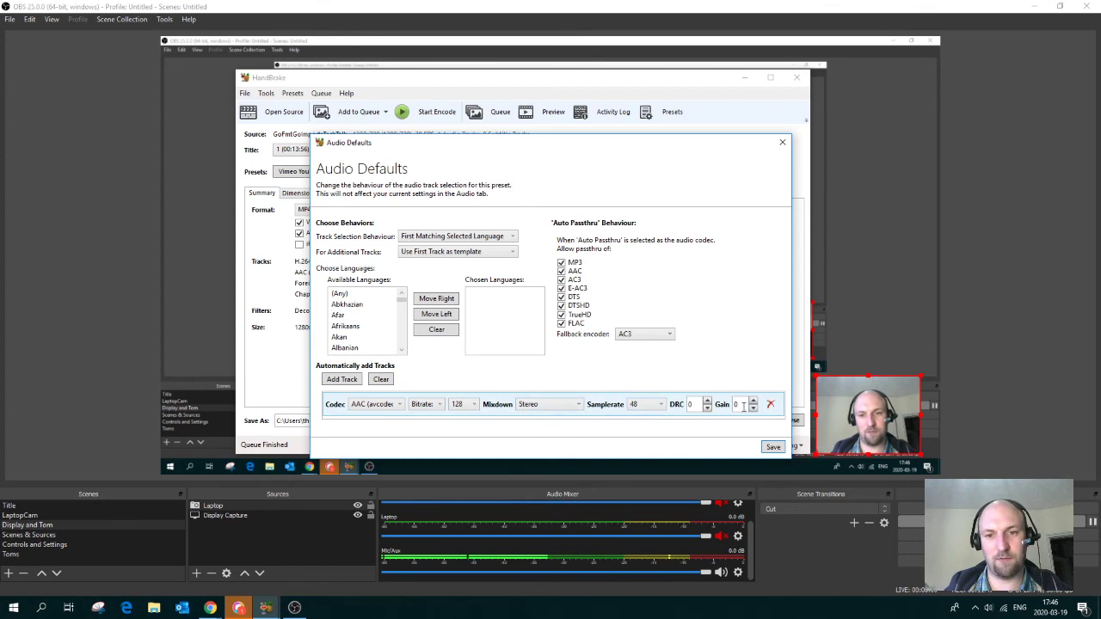
pyautogui.click(773, 448)
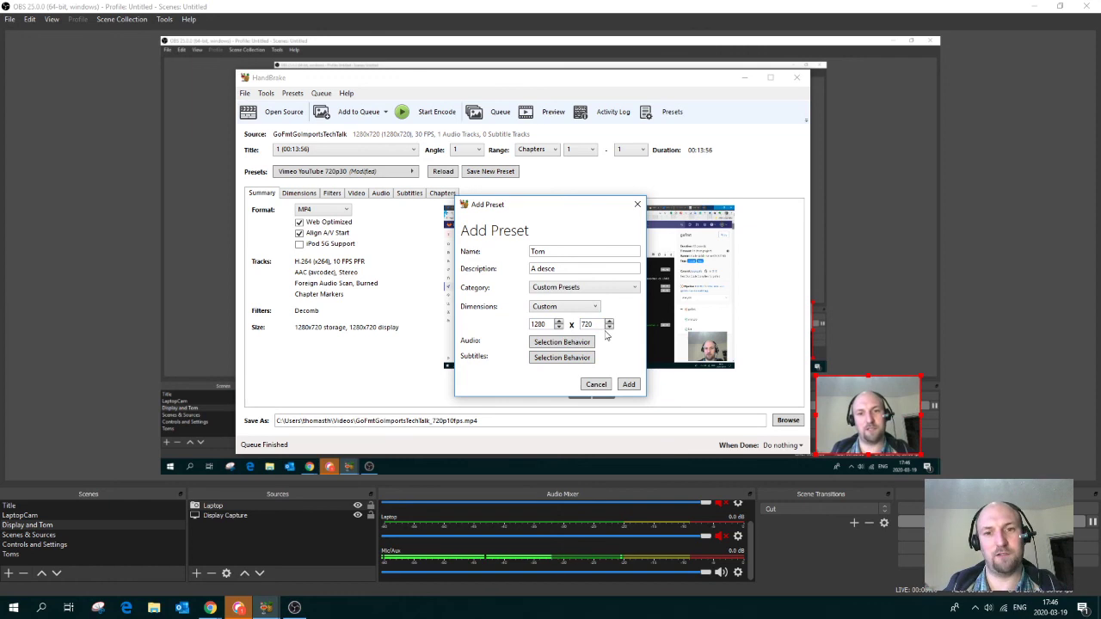
# - Add the new custom preset, then bring up source selection for a new video
pyautogui.click(628, 384)
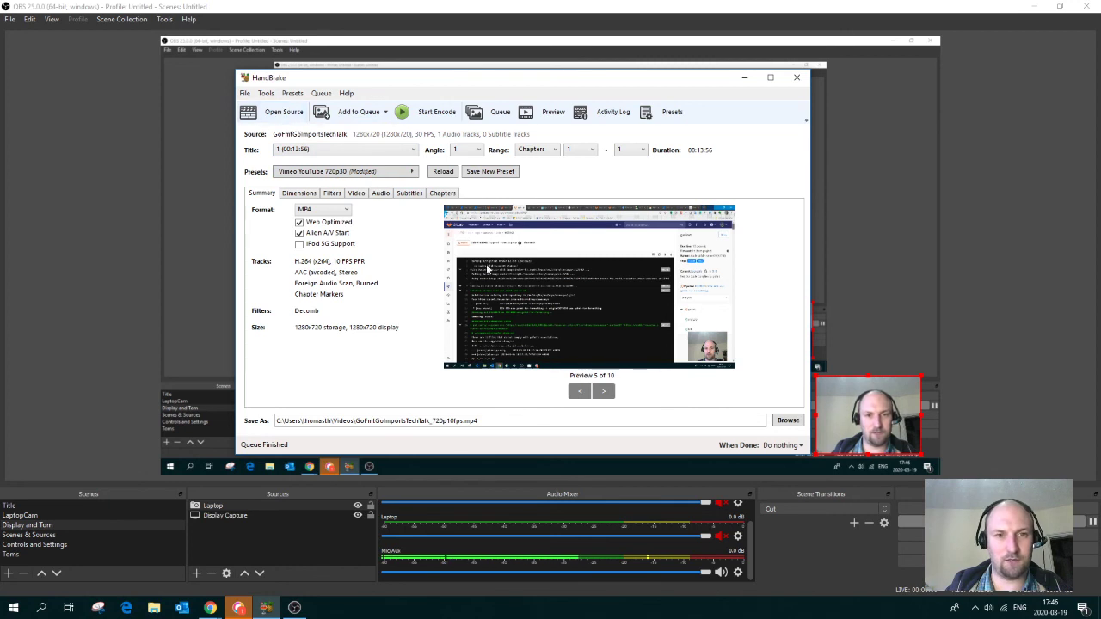
pyautogui.click(281, 114)
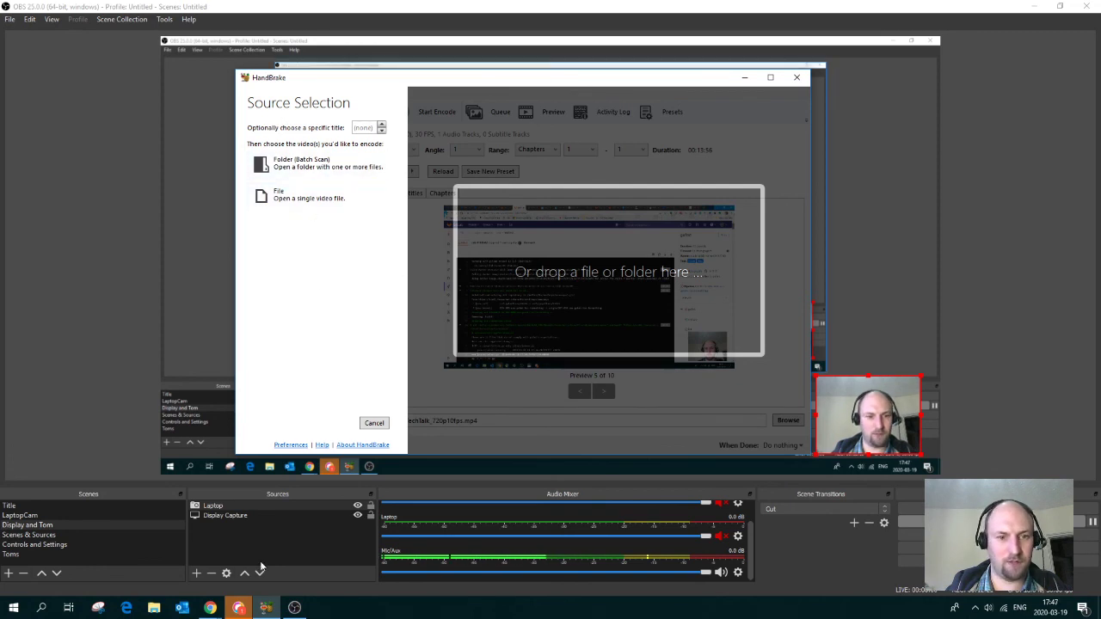
# - Open File Explorer at Quick access with Win+E
pyautogui.click(192, 323)
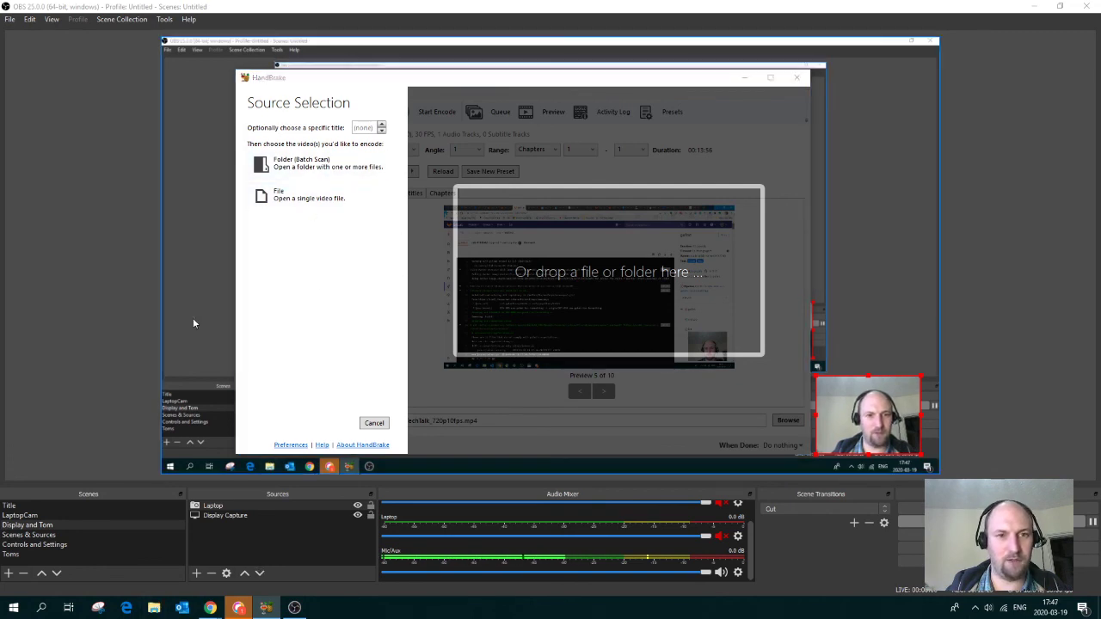
pyautogui.press('super+e')
# - Load GoFmtGoImportsTechTalk.mp4 from the Videos folder into HandBrake, then minimise Explorer
pyautogui.doubleClick(243, 3)
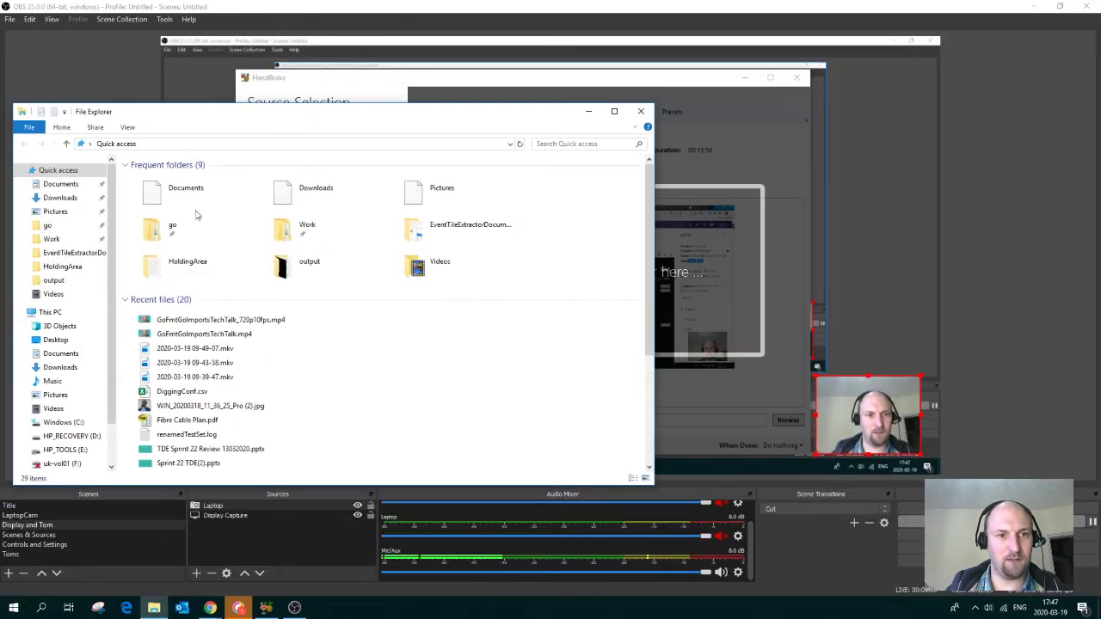
pyautogui.click(58, 294)
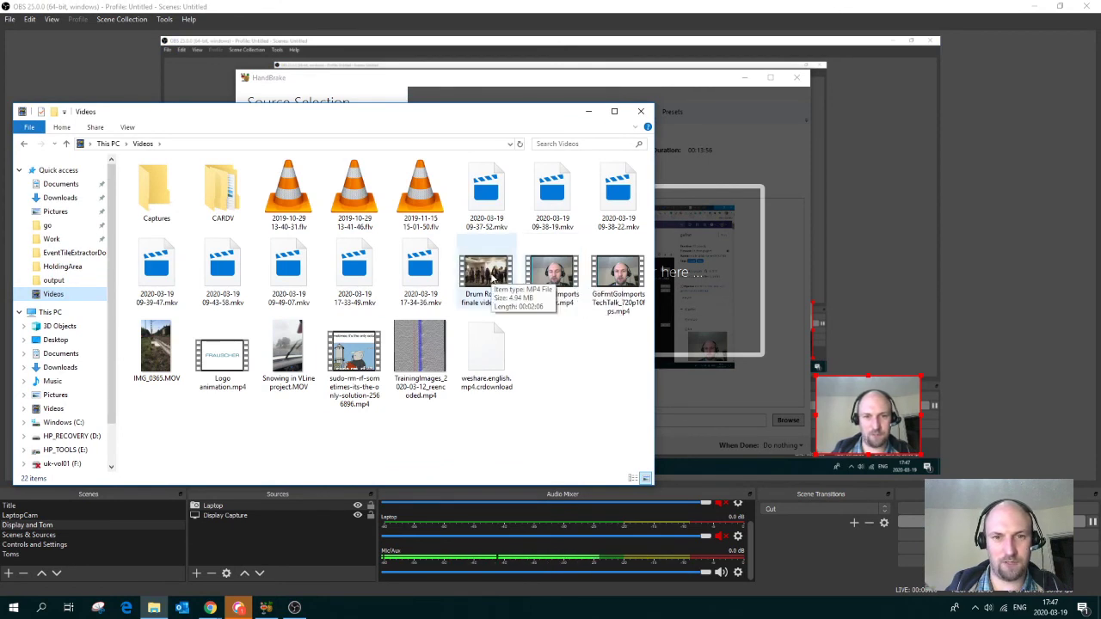
pyautogui.click(568, 281)
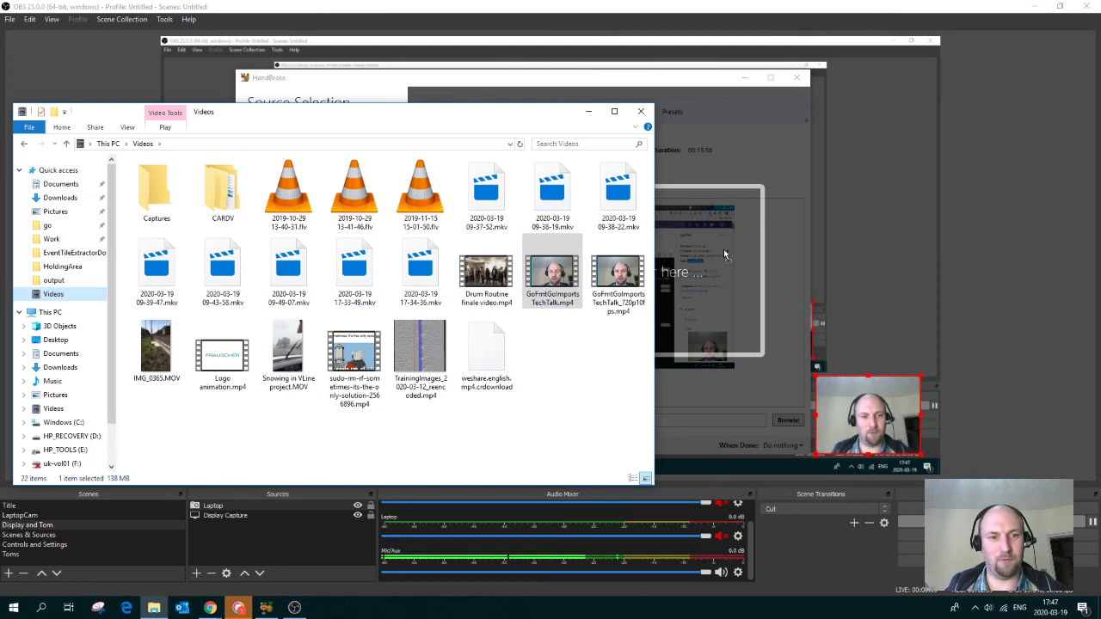
pyautogui.moveTo(730, 255); pyautogui.dragTo(731, 254)
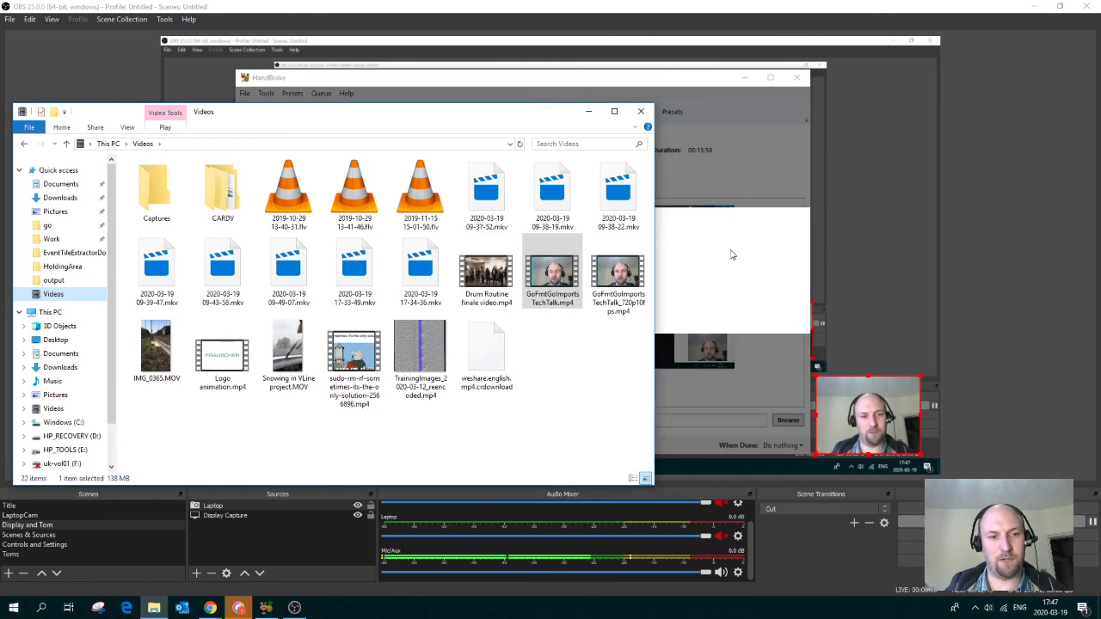
pyautogui.click(588, 111)
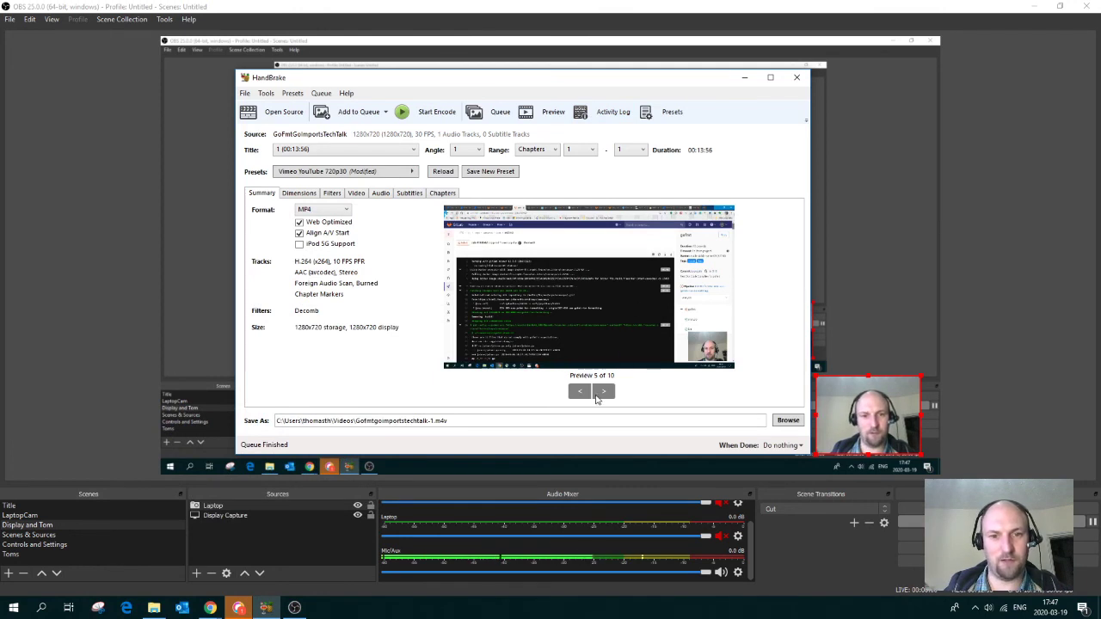
# - Step forward and back through the TechTalk recording's preview frames
pyautogui.click(603, 393)
pyautogui.click(603, 393)
pyautogui.click(603, 393)
pyautogui.click(603, 393)
pyautogui.click(603, 393)
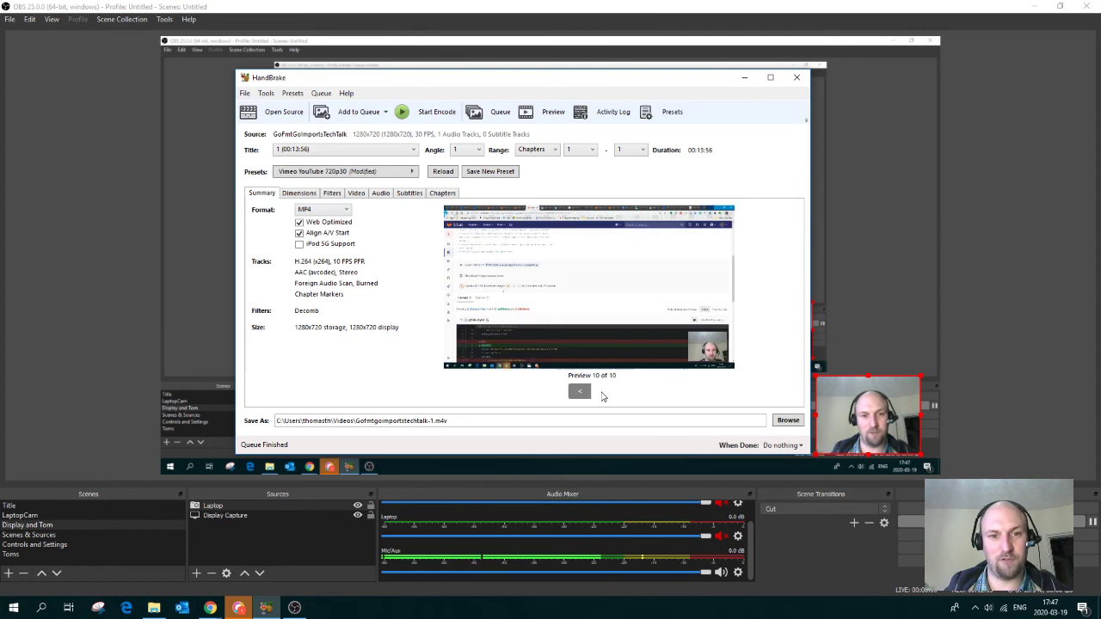
pyautogui.click(580, 392)
pyautogui.click(580, 392)
pyautogui.click(580, 392)
pyautogui.click(579, 392)
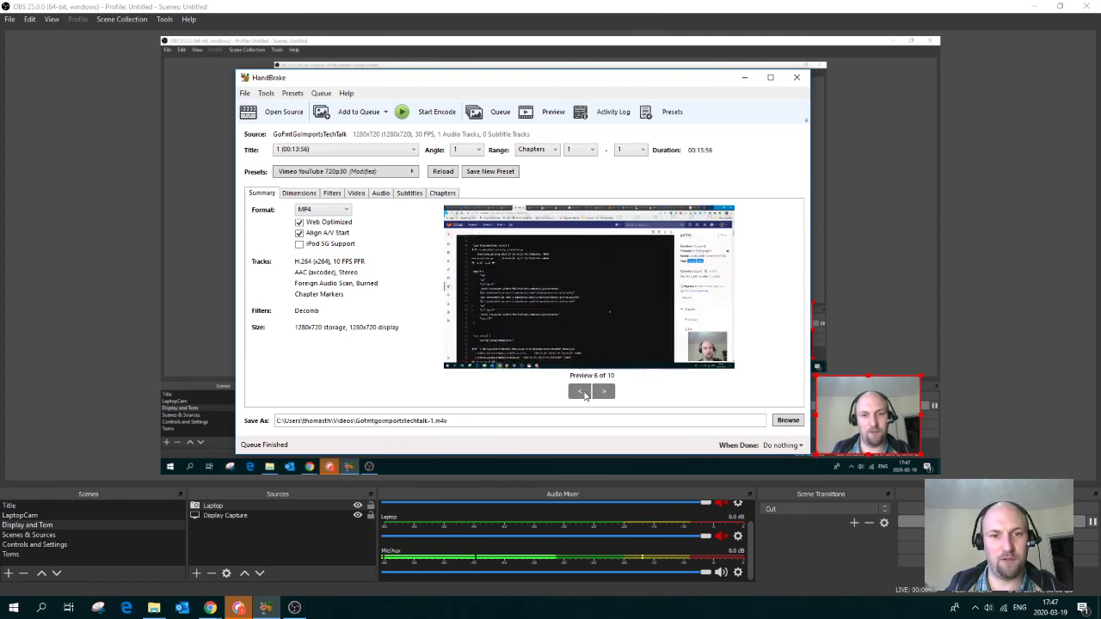
pyautogui.click(580, 392)
pyautogui.click(580, 392)
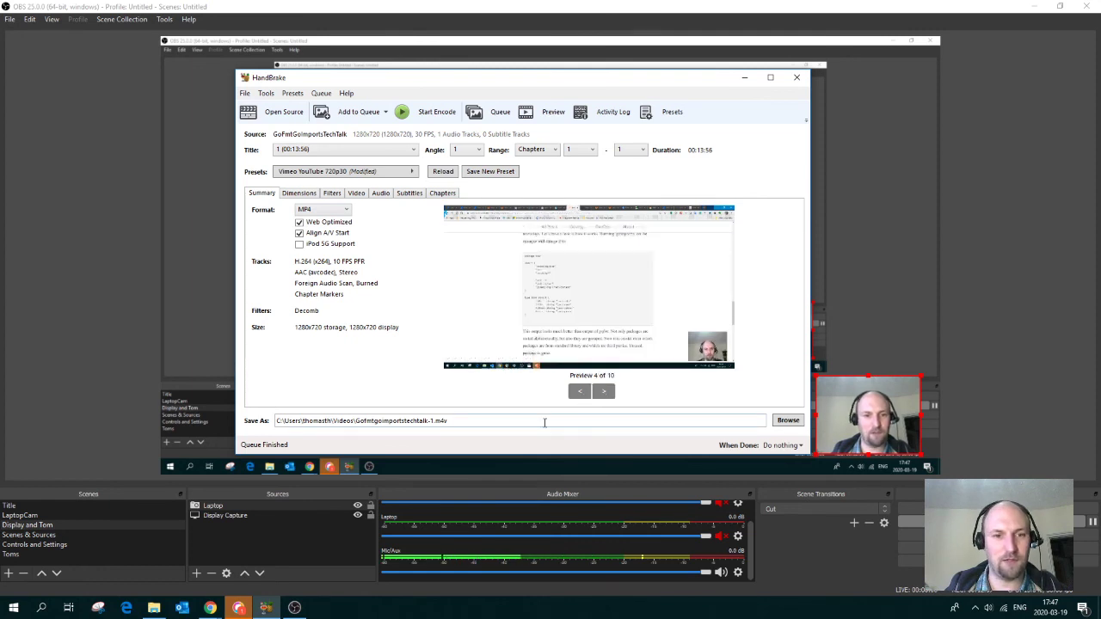
# - Set the output file to Example in the Videos folder, keeping the mp4 type
pyautogui.click(787, 420)
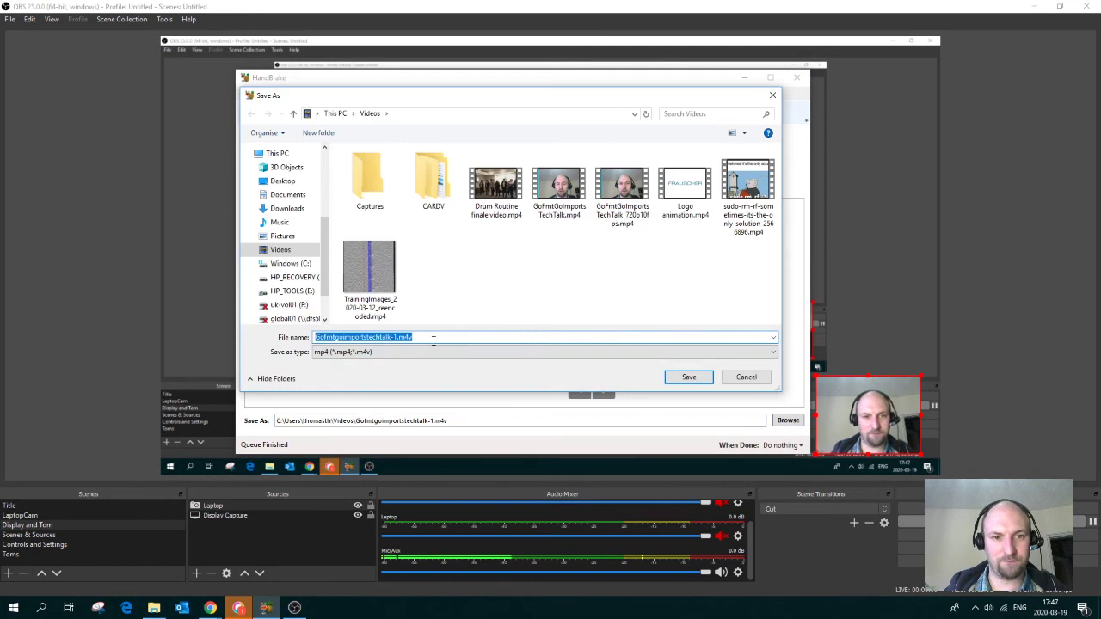
pyautogui.write('Example')
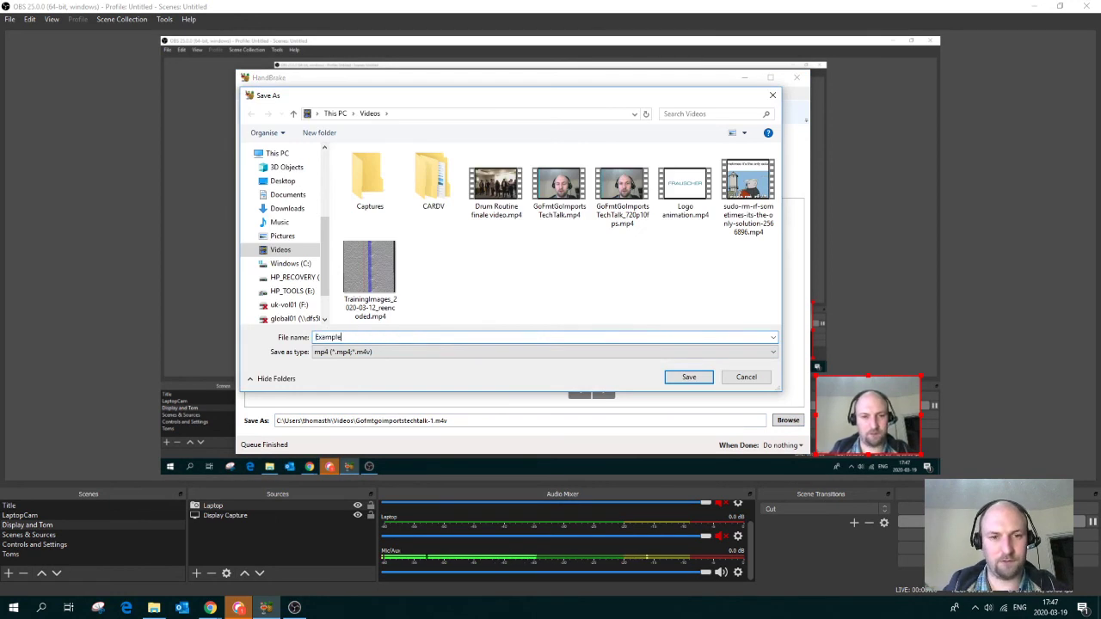
pyautogui.click(361, 352)
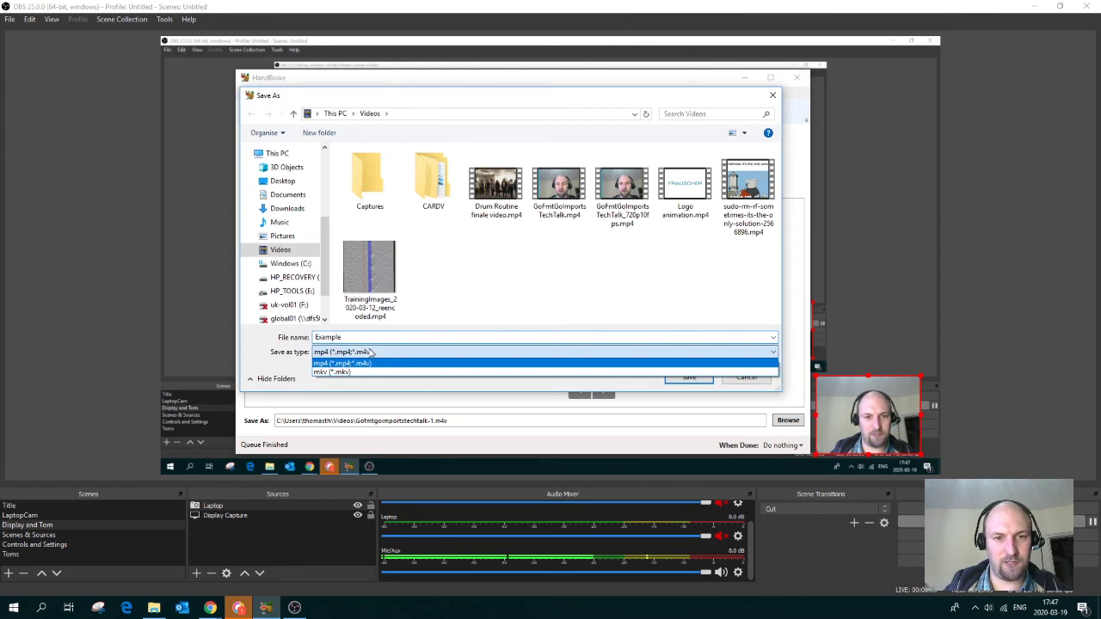
pyautogui.click(370, 352)
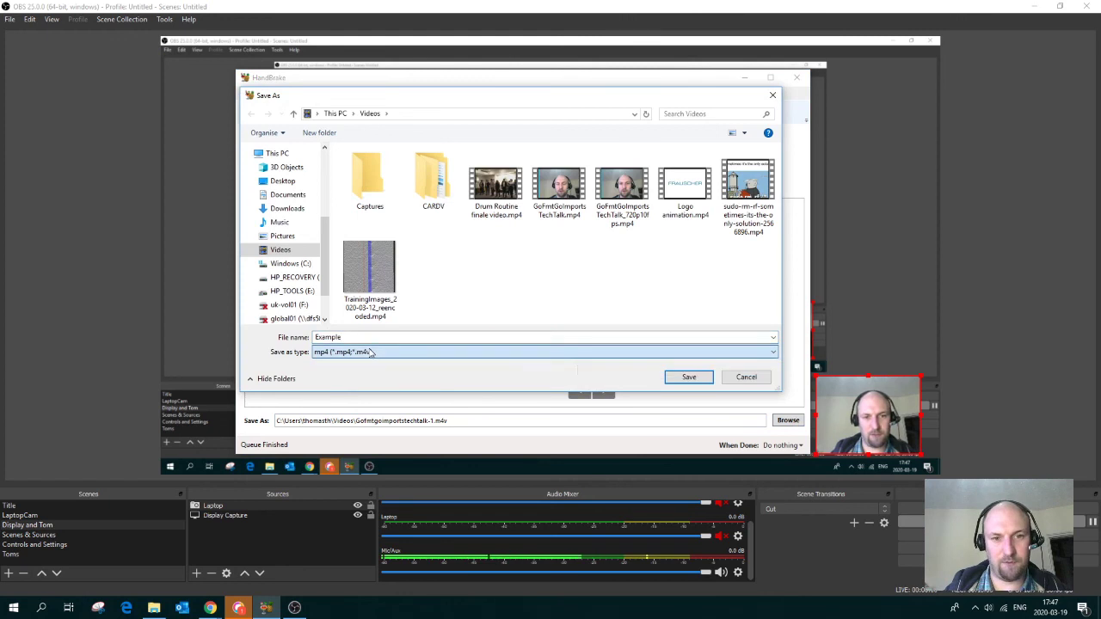
pyautogui.click(688, 377)
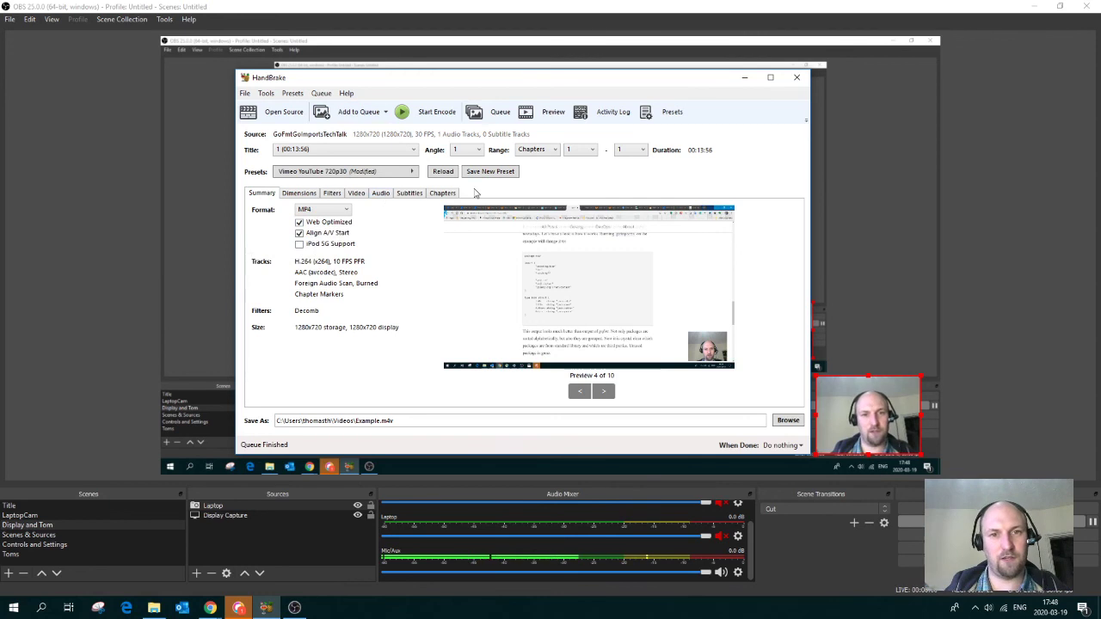
# - Apply the custom Vimeo YouTube 720p10 preset and queue the Example.m4v encode
pyautogui.click(393, 175)
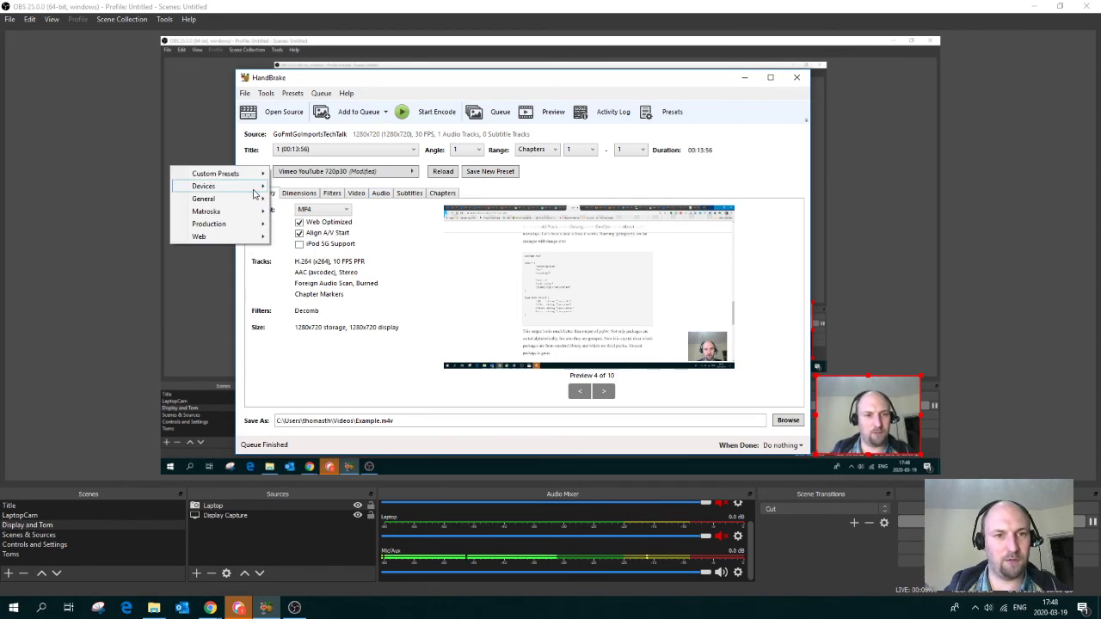
pyautogui.moveTo(234, 178)
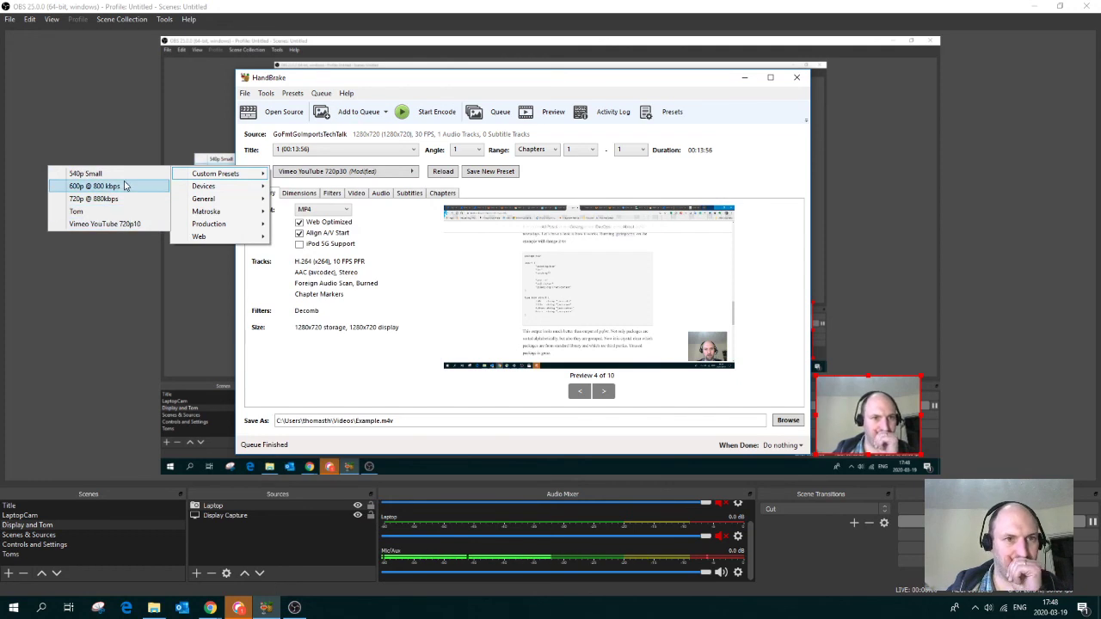
pyautogui.click(148, 226)
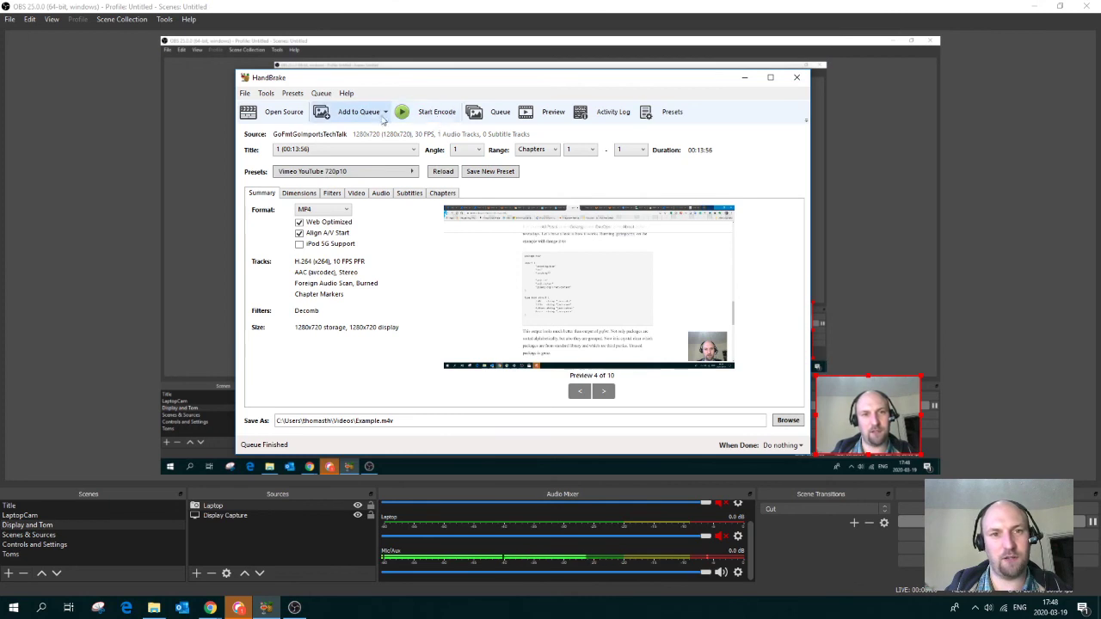
pyautogui.click(372, 117)
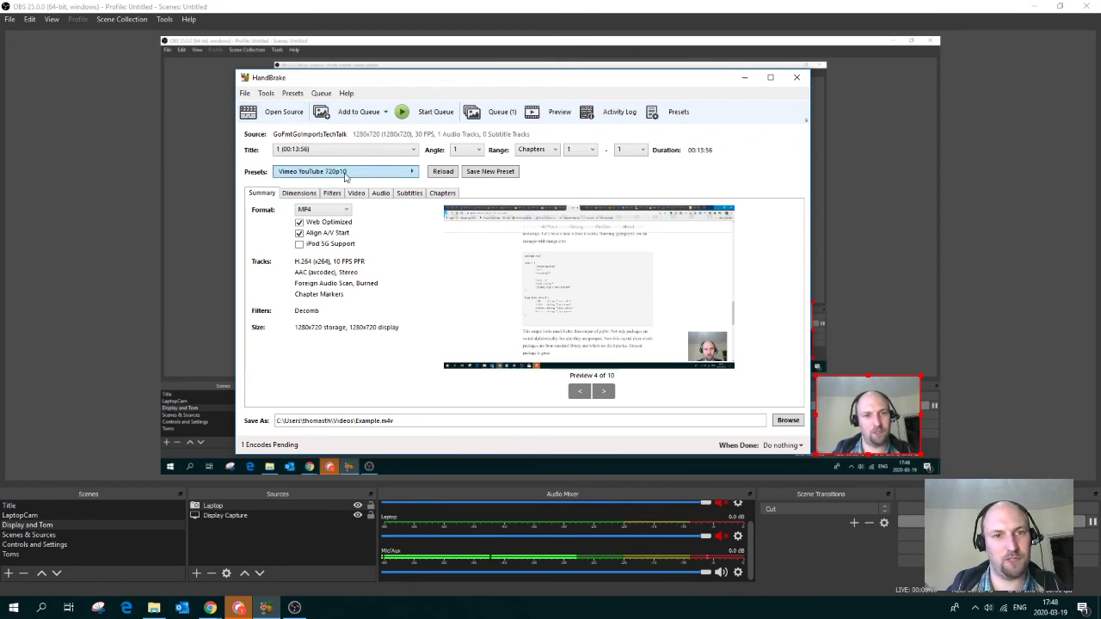
pyautogui.click(344, 172)
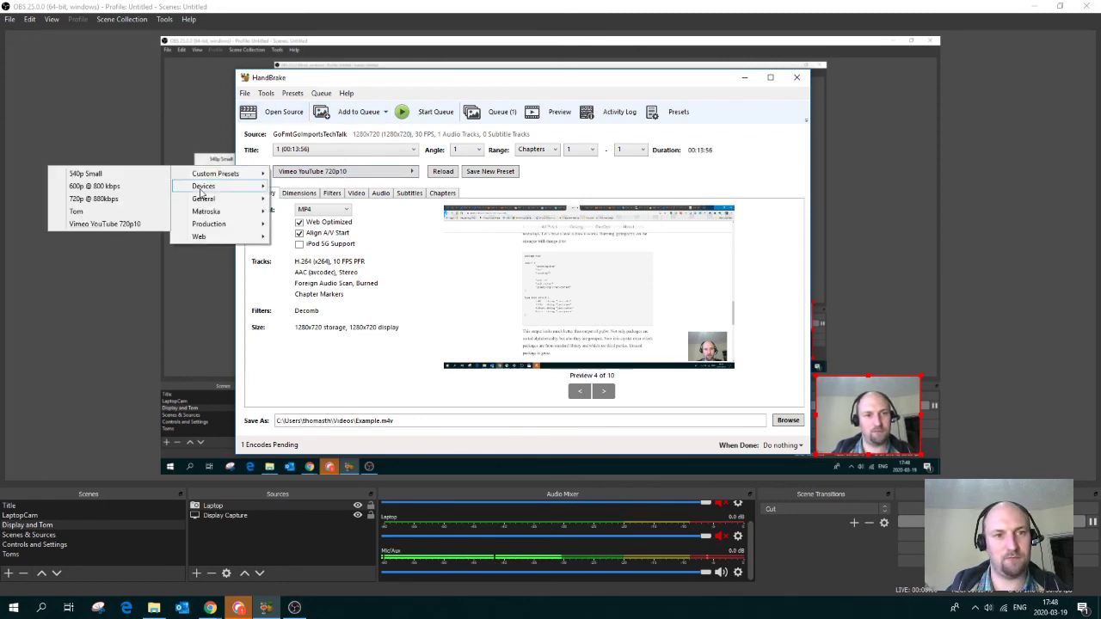
pyautogui.click(371, 120)
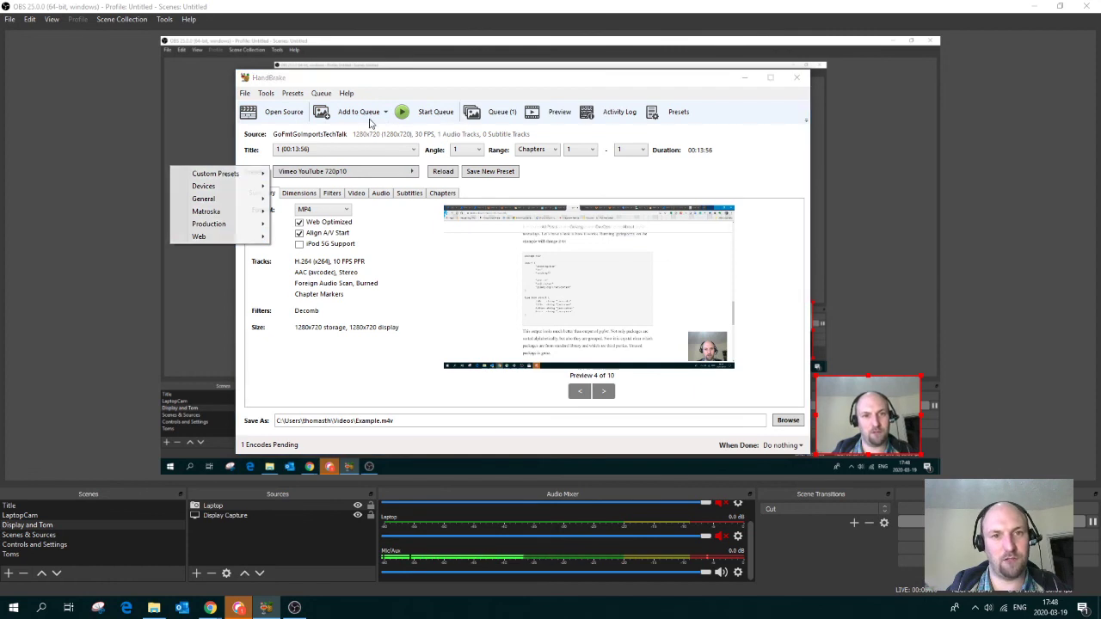
pyautogui.click(640, 345)
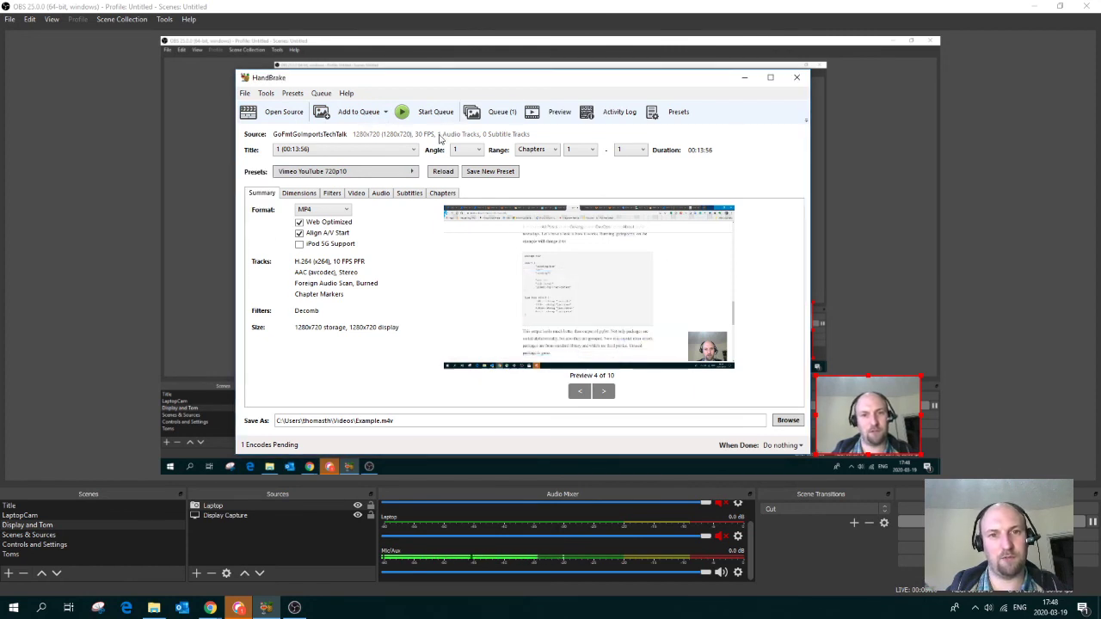
pyautogui.click(502, 113)
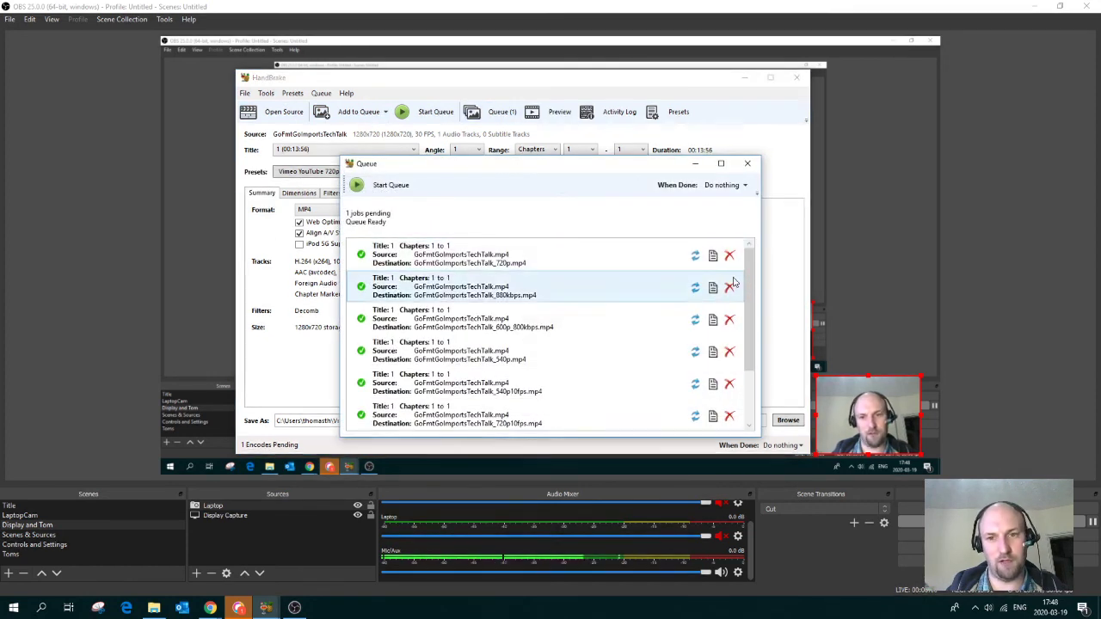
pyautogui.moveTo(749, 270); pyautogui.dragTo(745, 390)
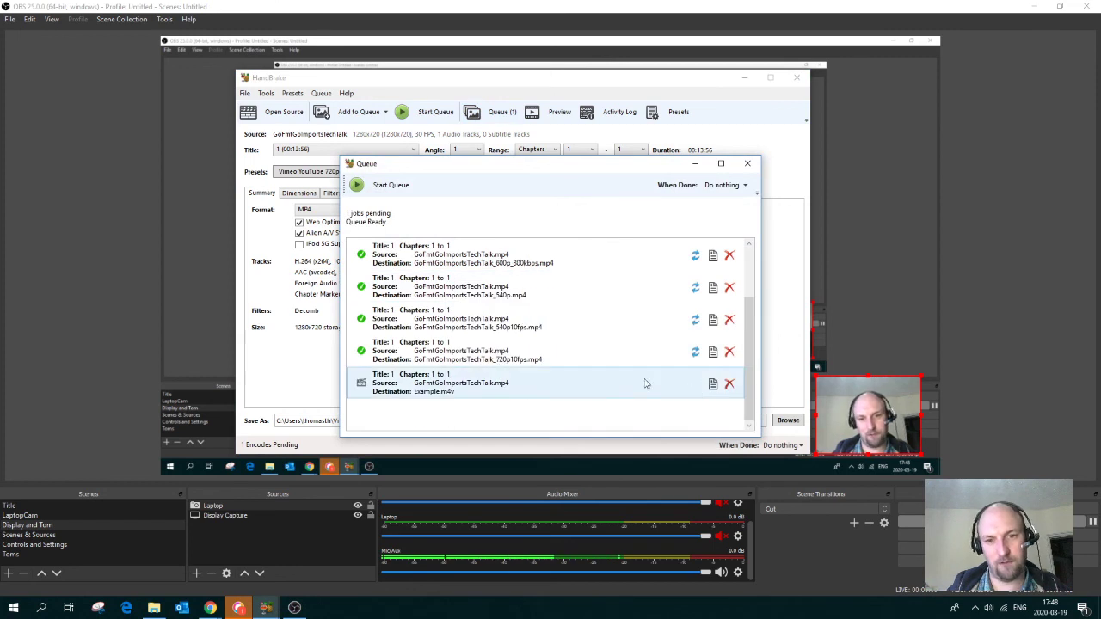
pyautogui.moveTo(709, 368)
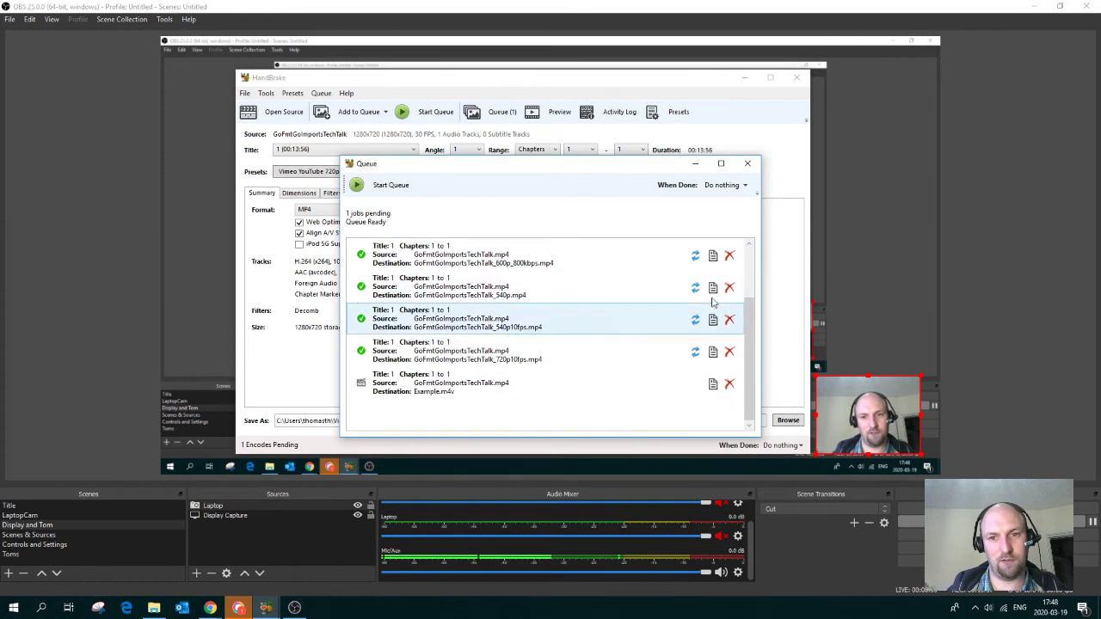
pyautogui.click(747, 163)
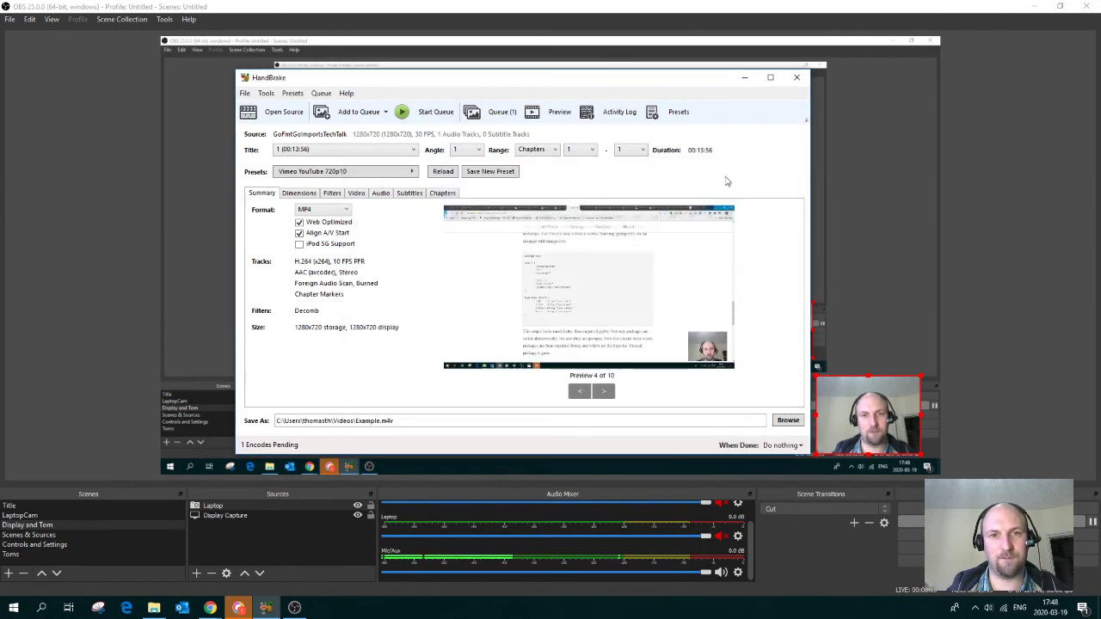
# - Start encoding the queued Example.m4v job and view the Videos folder in File Explorer
pyautogui.click(436, 117)
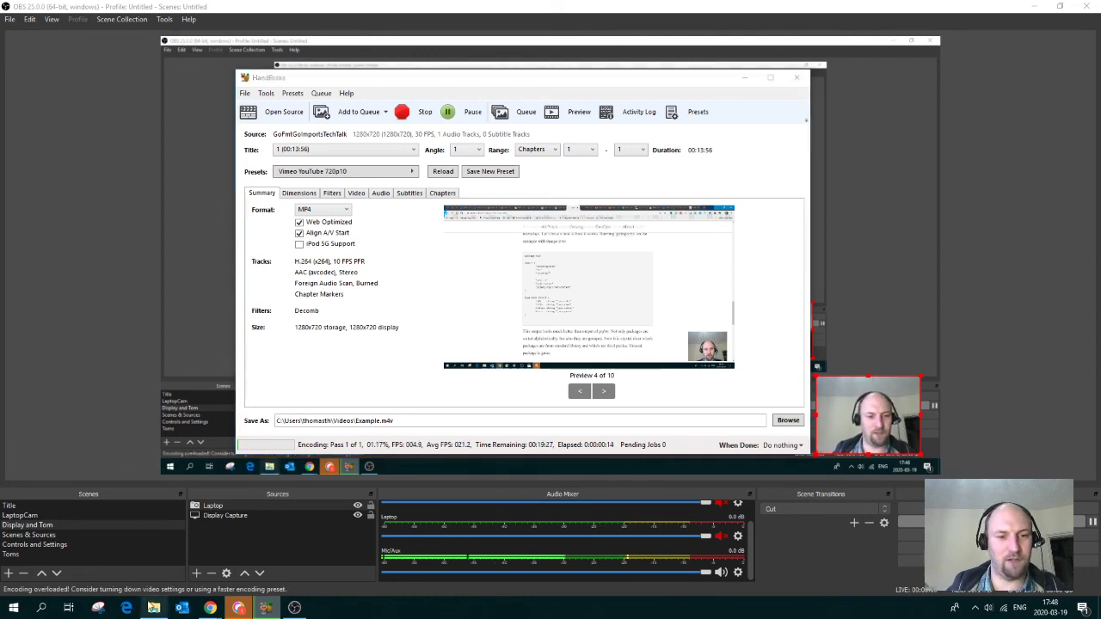
pyautogui.click(154, 607)
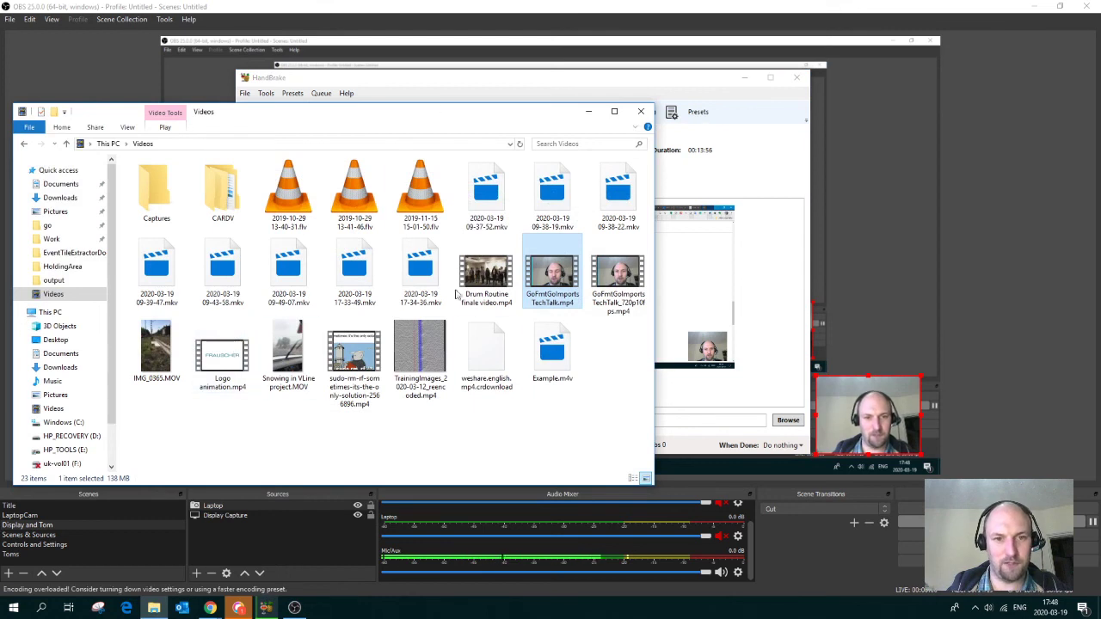
# - Compare the original TechTalk recording (138 MB) with its 720p10fps version (74.8 MB)
pyautogui.click(641, 268)
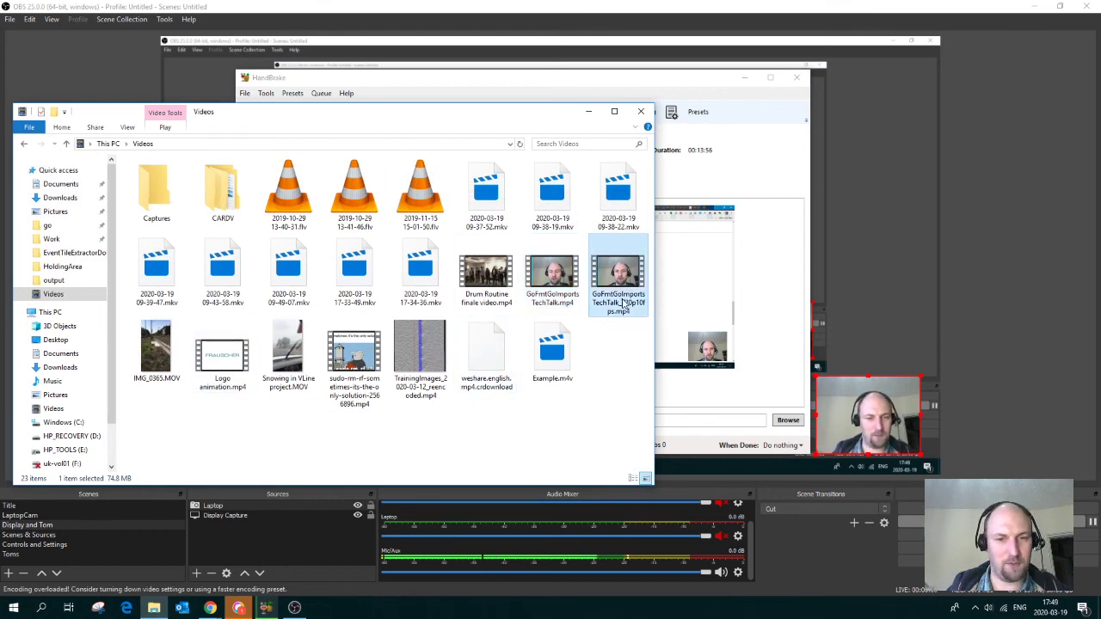
pyautogui.click(572, 290)
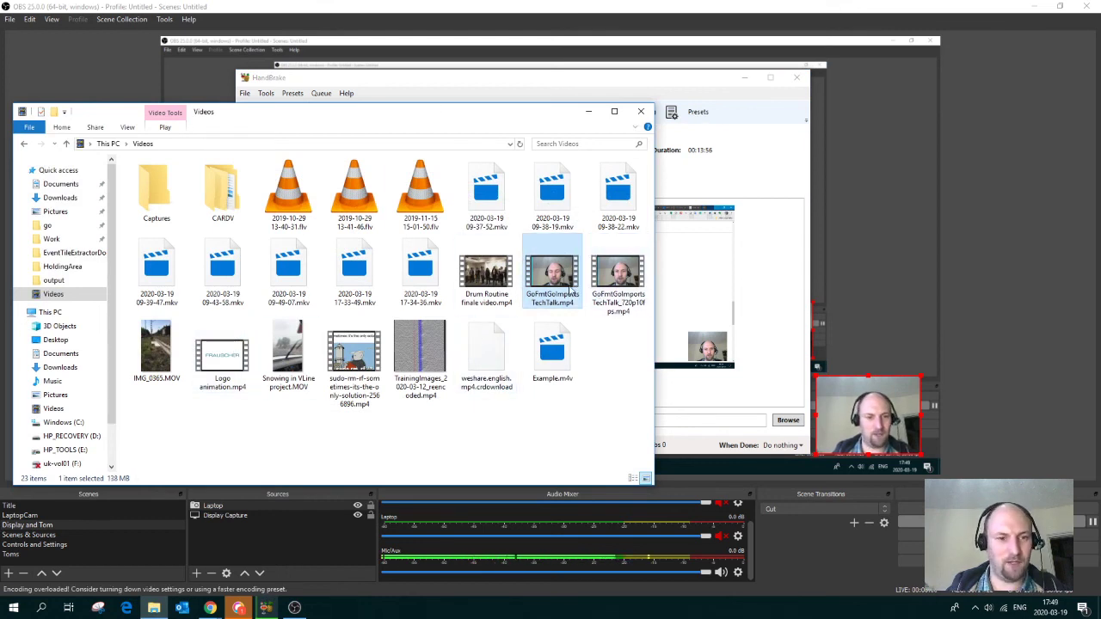
pyautogui.click(624, 299)
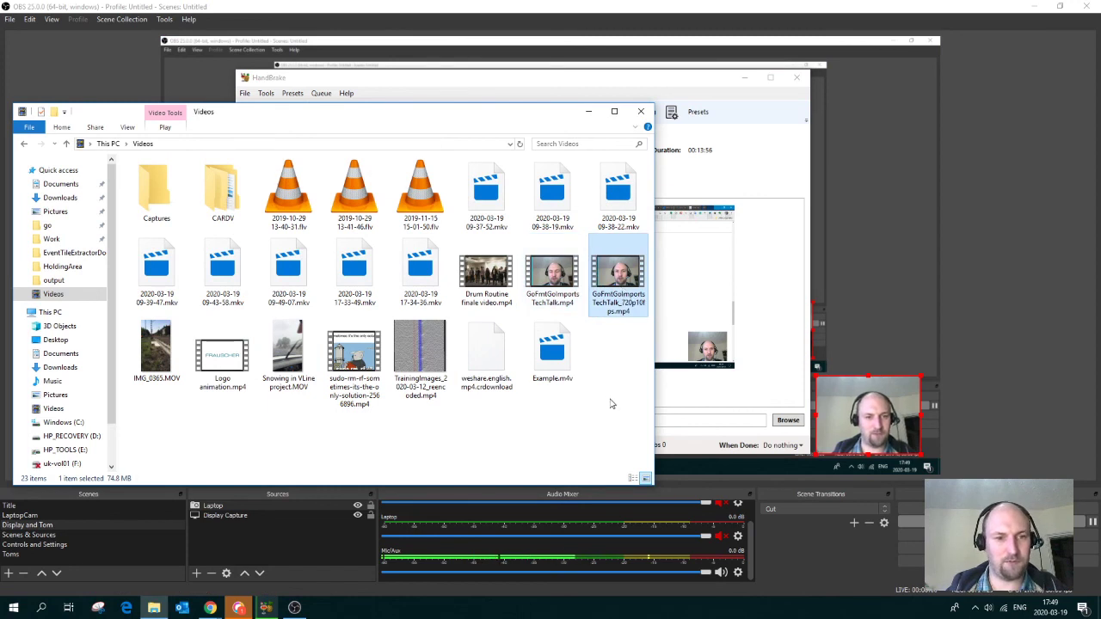